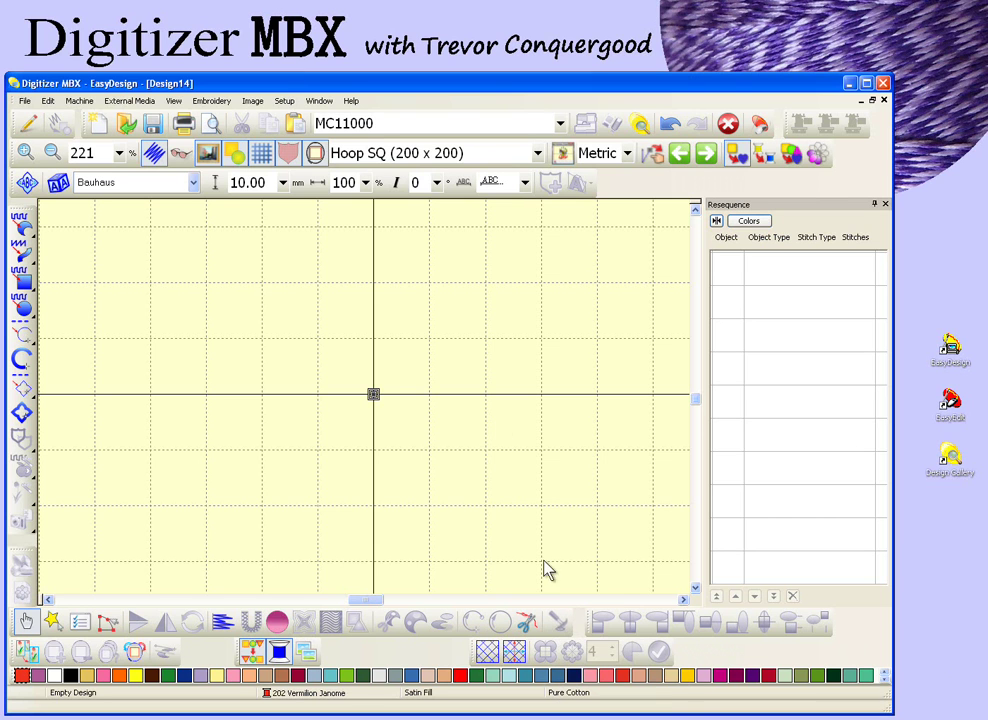
Insert the Pieces3 picture from the Embroidery Album, centred in the hoop.
{"action": "left_click", "coordinate": [254, 104]}
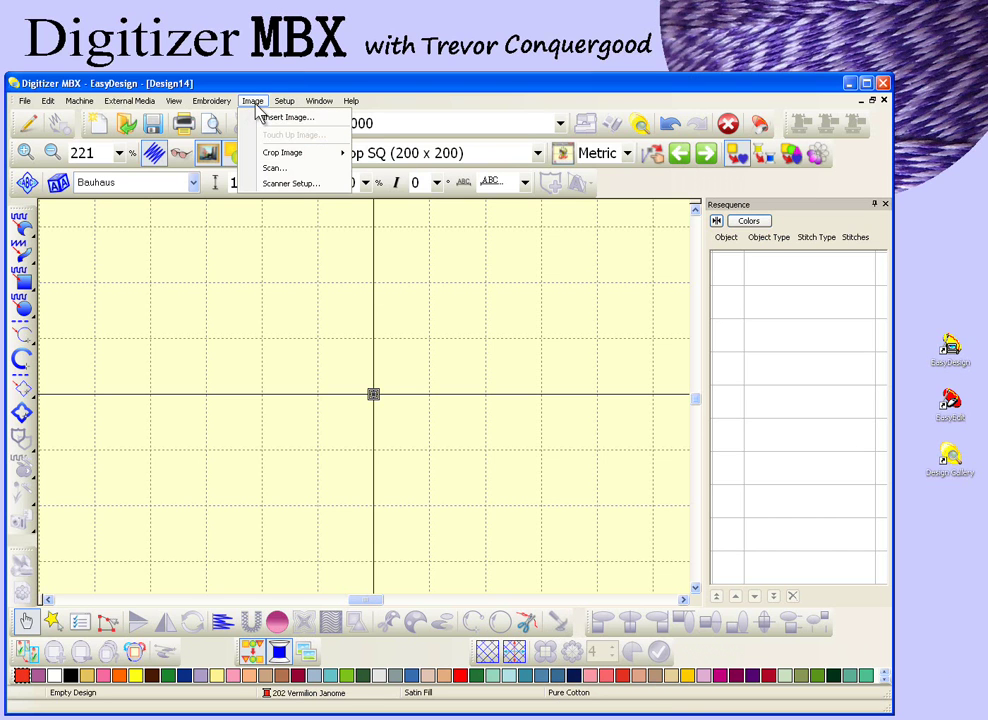
{"action": "left_click", "coordinate": [290, 118]}
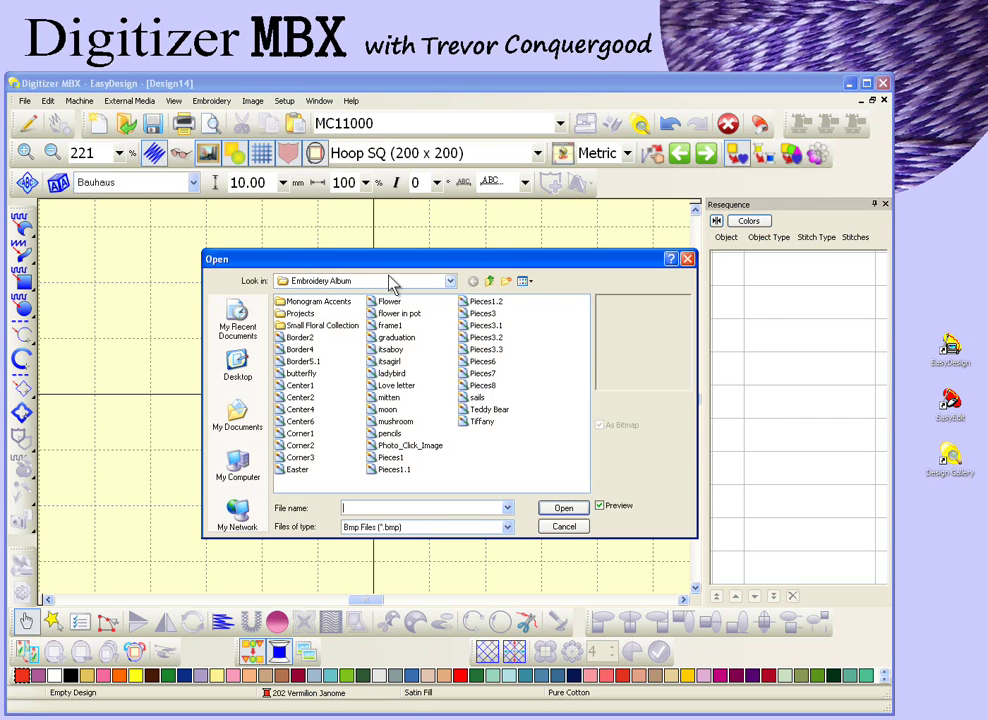
{"action": "left_click", "coordinate": [482, 314]}
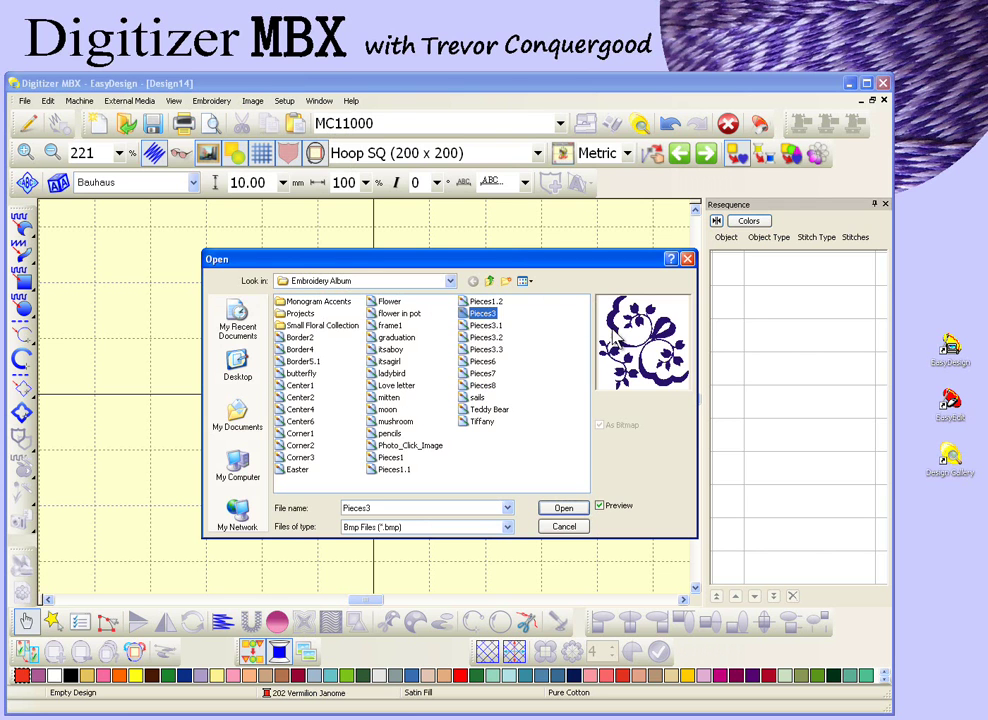
{"action": "left_click", "coordinate": [564, 509]}
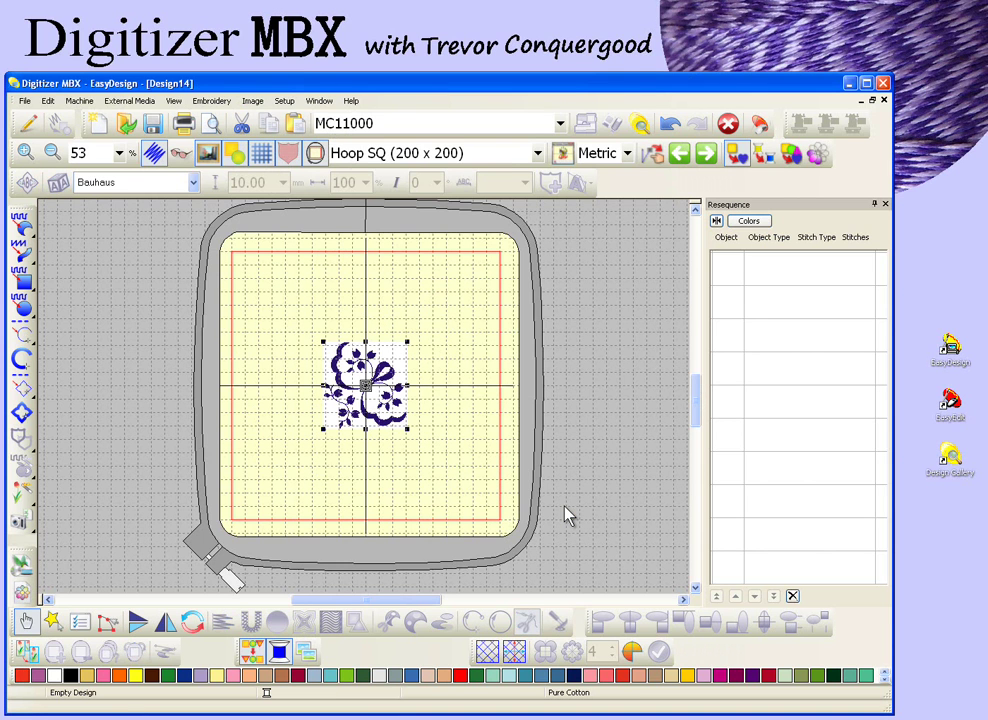
Zoom in on the floral picture and auto-digitize it into 2908- and 1027-stitch satin objects.
{"action": "key", "text": "z"}
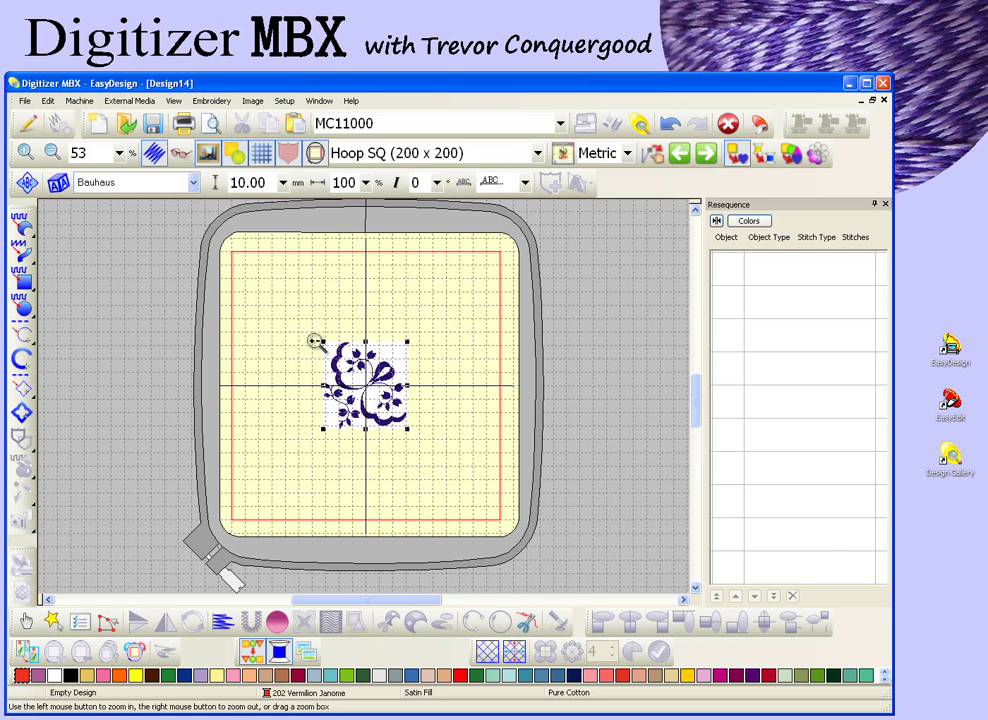
{"action": "left_click_drag", "start_coordinate": [316, 339], "coordinate": [414, 436]}
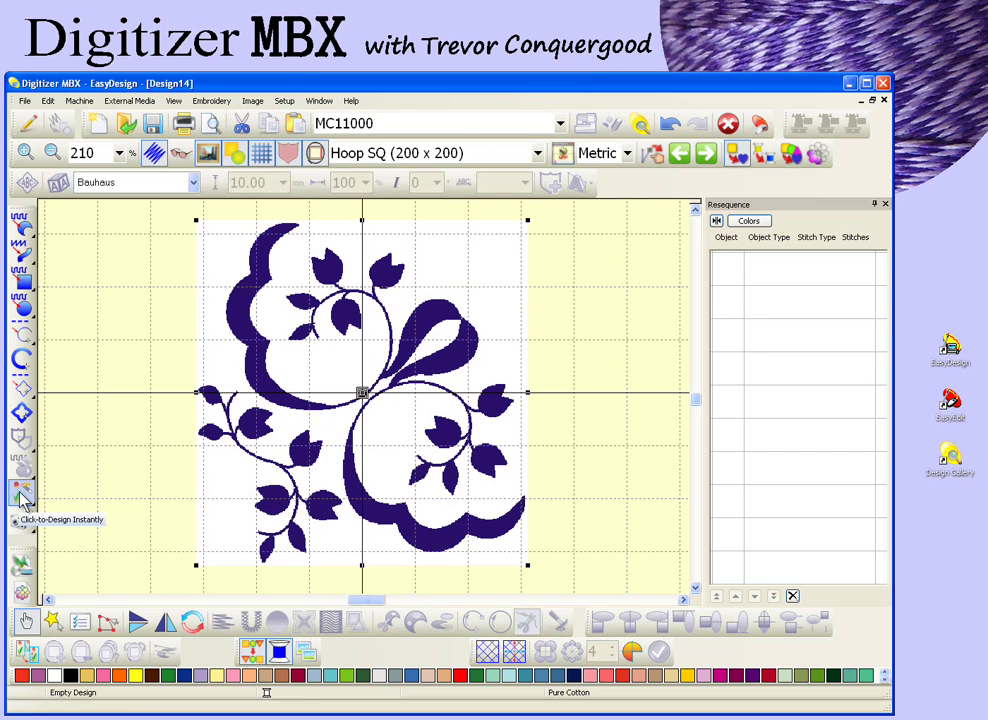
{"action": "left_click", "coordinate": [21, 495]}
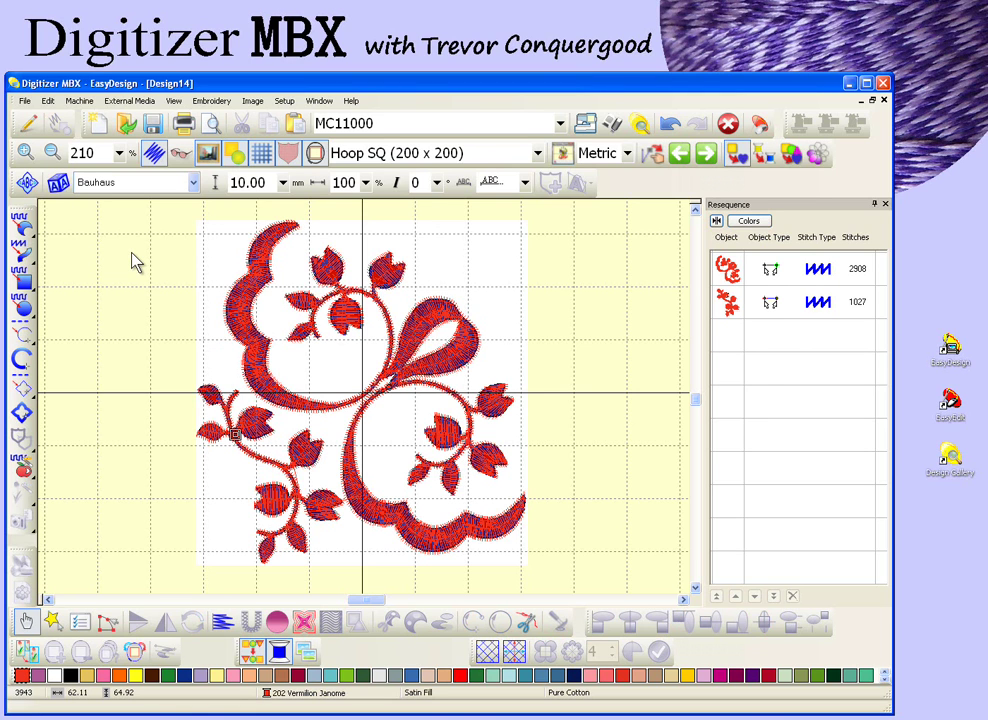
{"action": "left_click", "coordinate": [466, 343]}
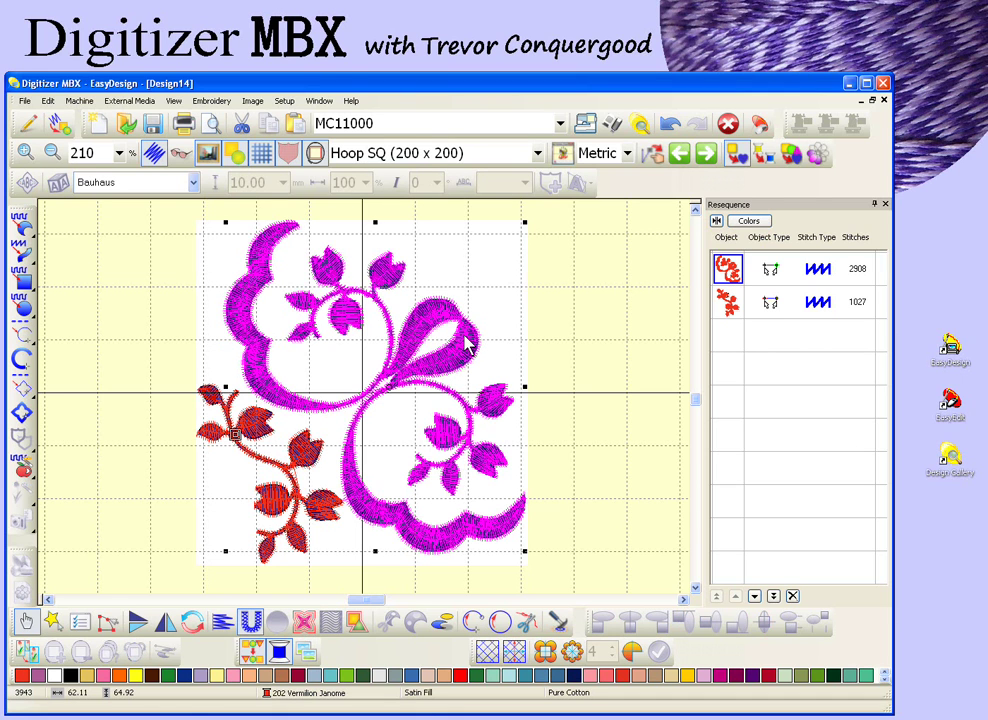
Check the lower-left sprig, then reselect the large flourish and break it into components.
{"action": "left_click", "coordinate": [256, 428]}
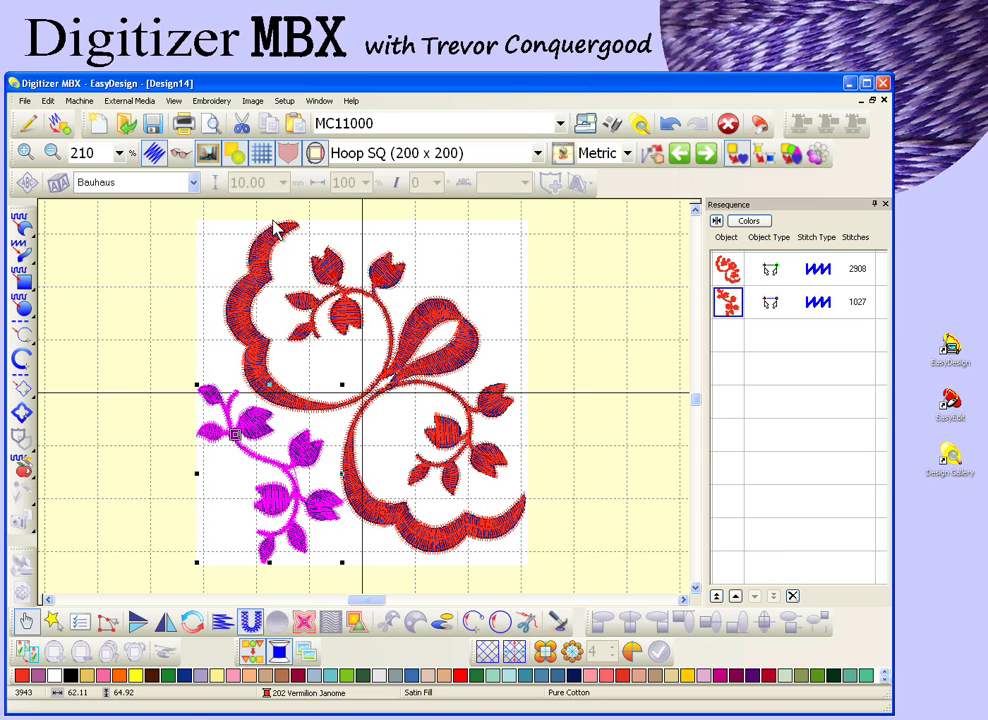
{"action": "left_click", "coordinate": [447, 316]}
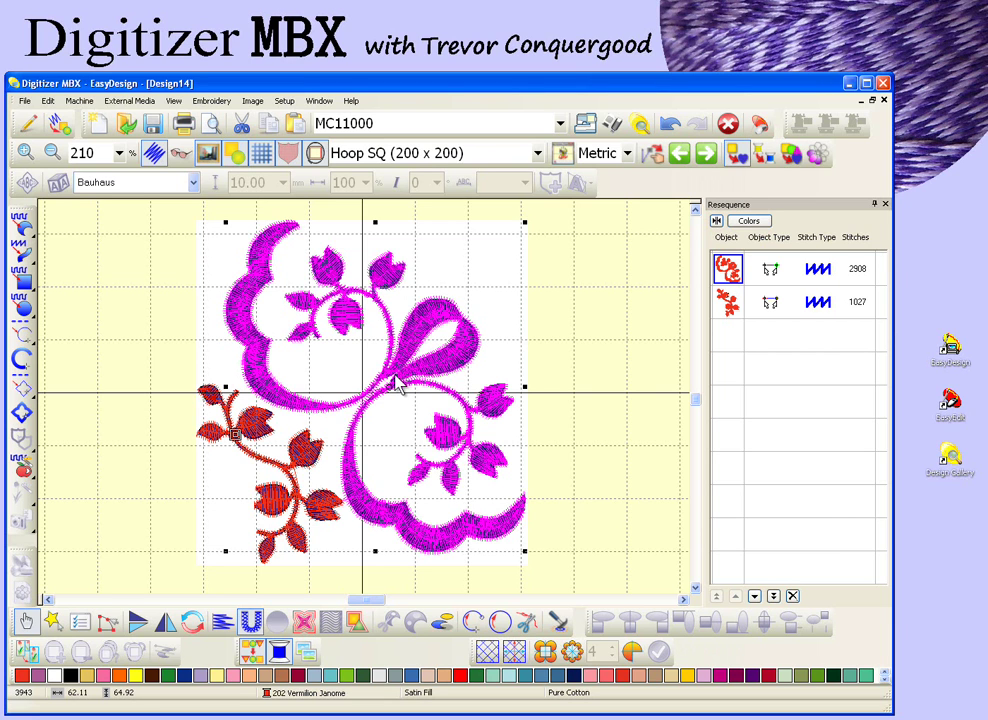
{"action": "left_click", "coordinate": [558, 624]}
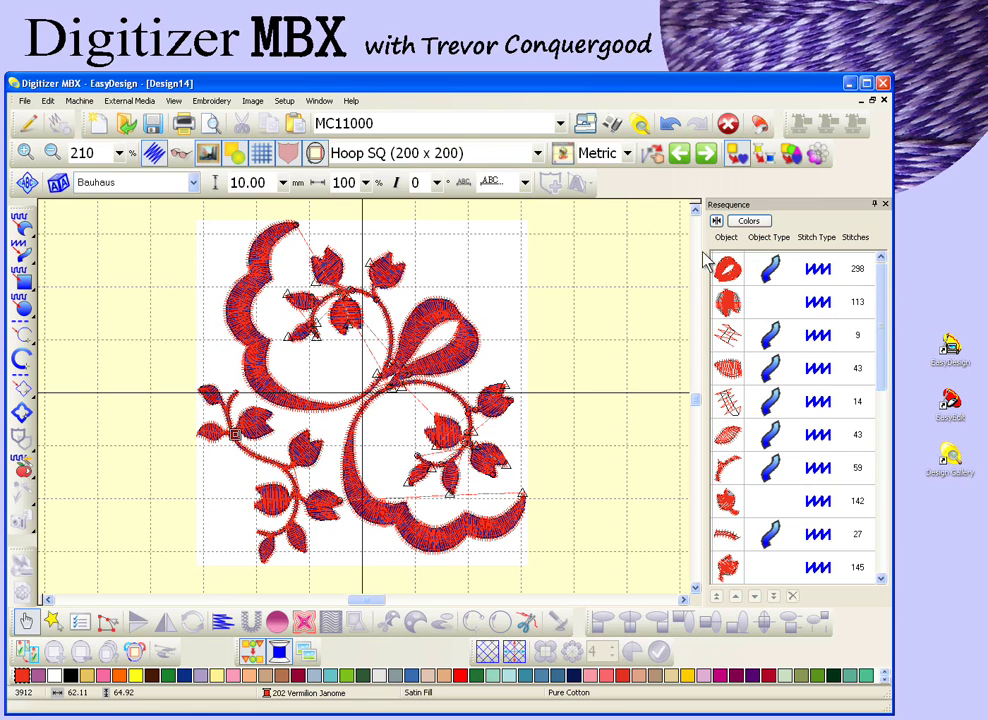
Inspect the loop and small flower components from the Resequence list, then deselect them.
{"action": "left_click", "coordinate": [729, 270]}
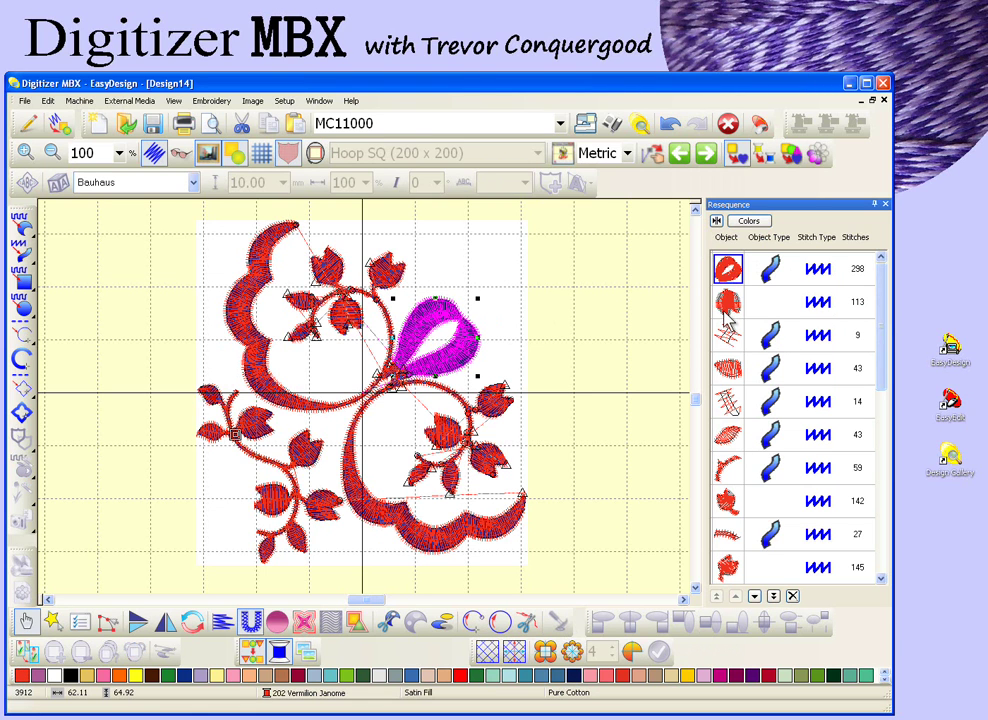
{"action": "left_click", "coordinate": [727, 302]}
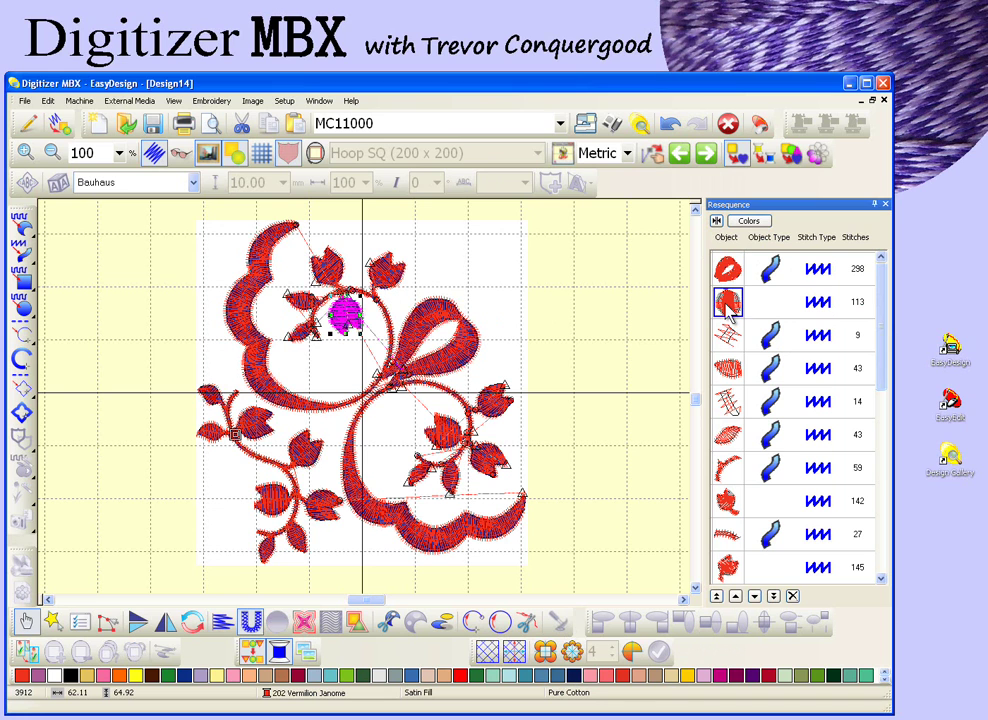
{"action": "left_click", "coordinate": [580, 314]}
{"action": "key", "text": "b"}
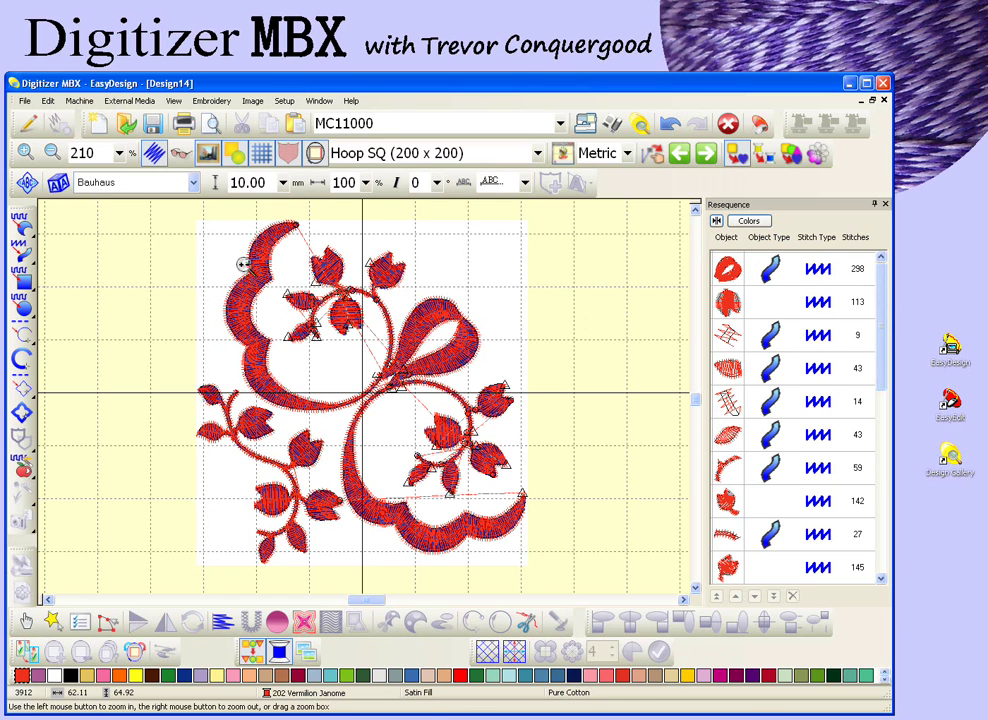
{"action": "left_click_drag", "start_coordinate": [250, 235], "coordinate": [441, 369]}
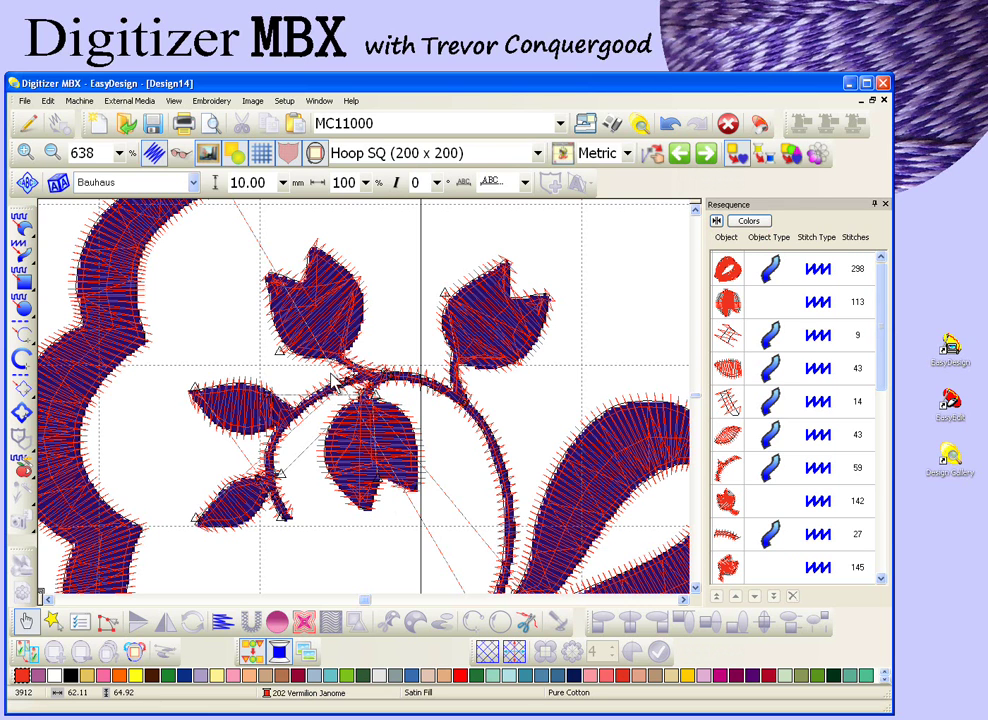
{"action": "left_click", "coordinate": [347, 289]}
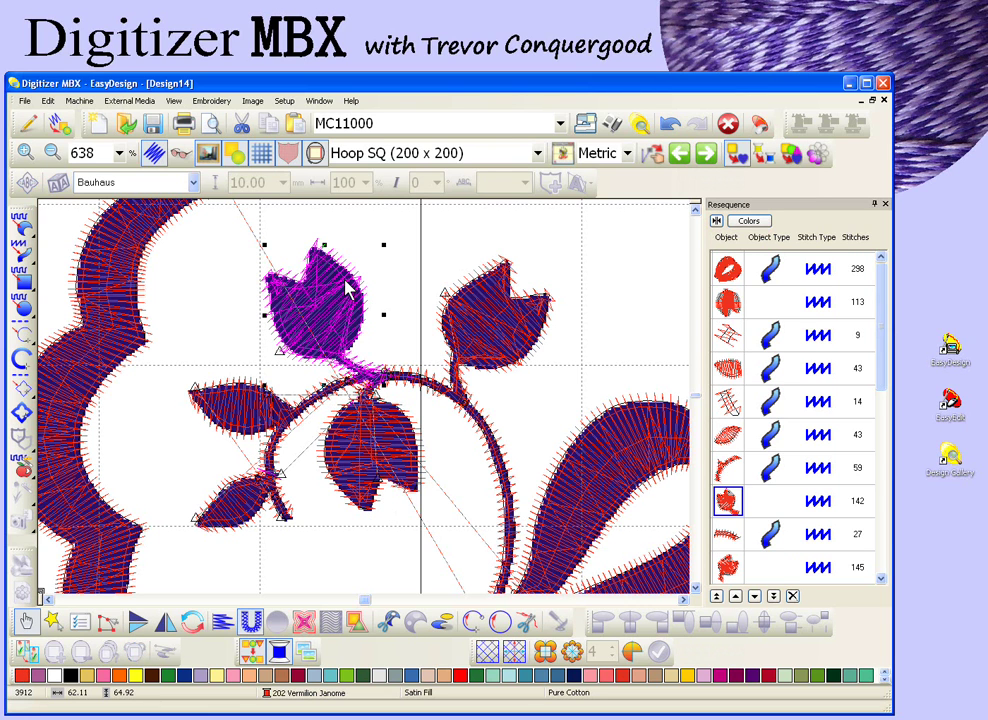
{"action": "key", "text": "Tab"}
{"action": "key", "text": "Tab"}
{"action": "key", "text": "Tab"}
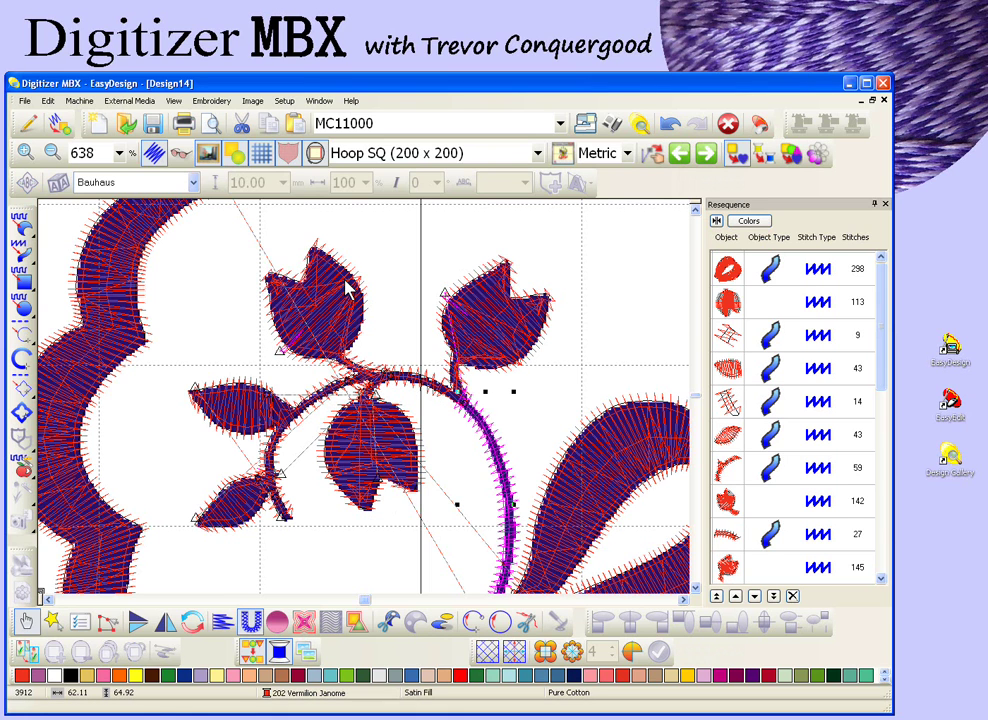
{"action": "key", "text": "Tab"}
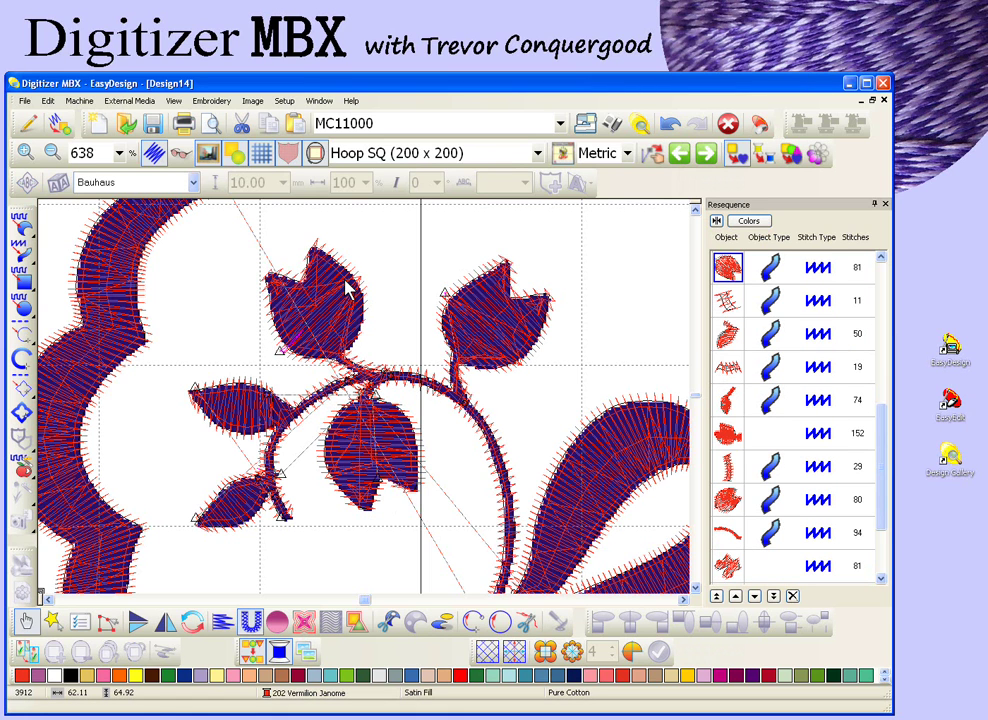
{"action": "key", "text": "shift+Tab"}
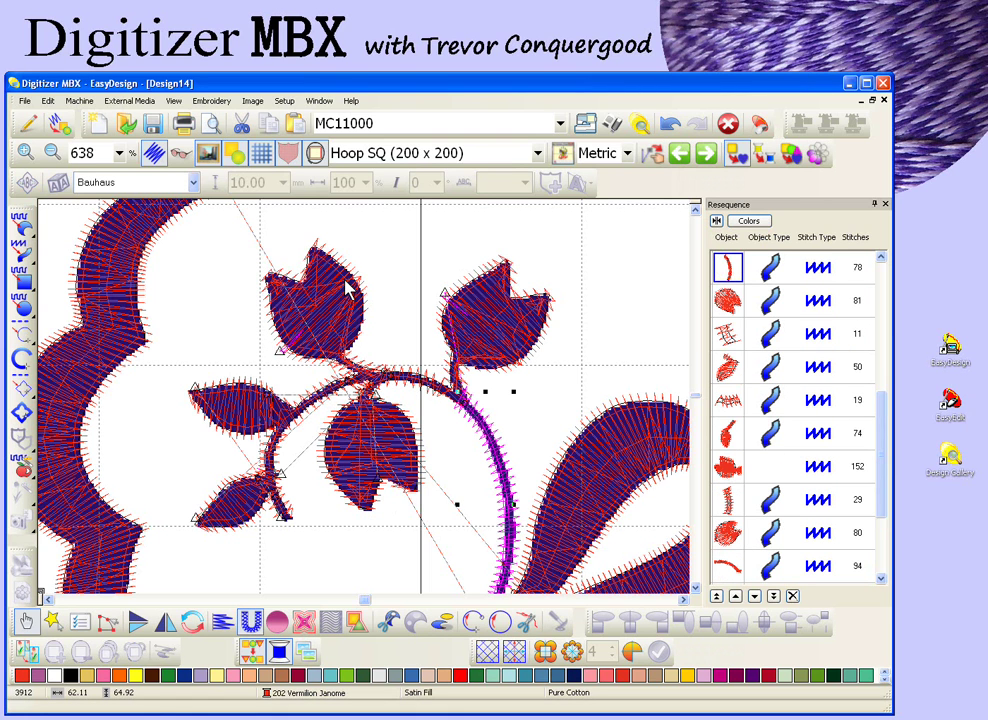
{"action": "left_click", "coordinate": [505, 246]}
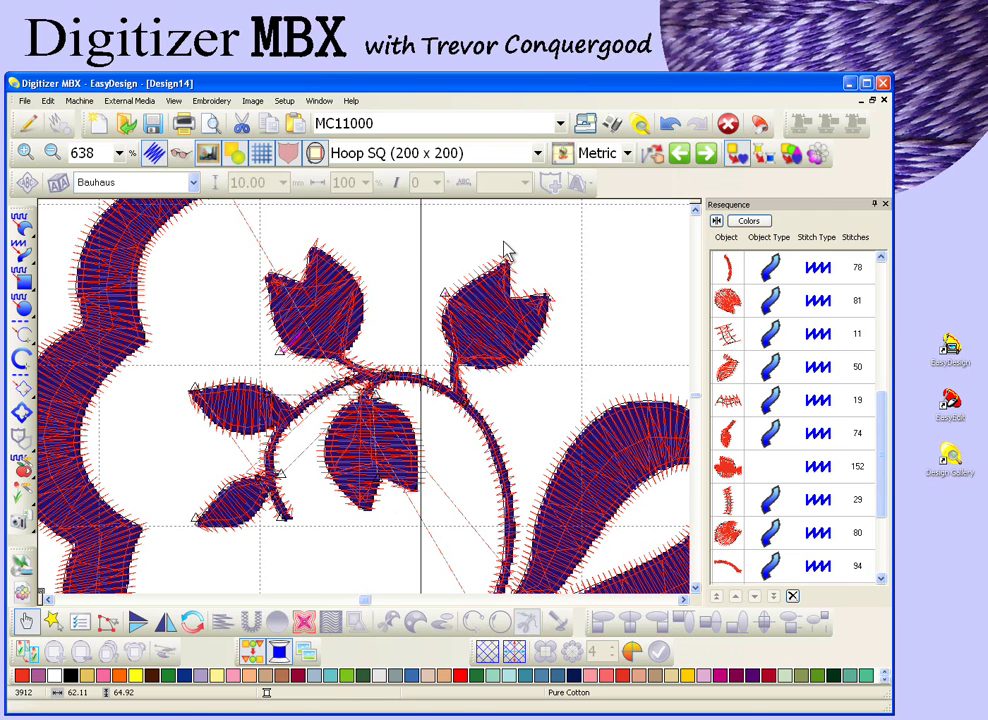
{"action": "scroll", "coordinate": [420, 248], "scroll_direction": "down", "scroll_amount": 1}
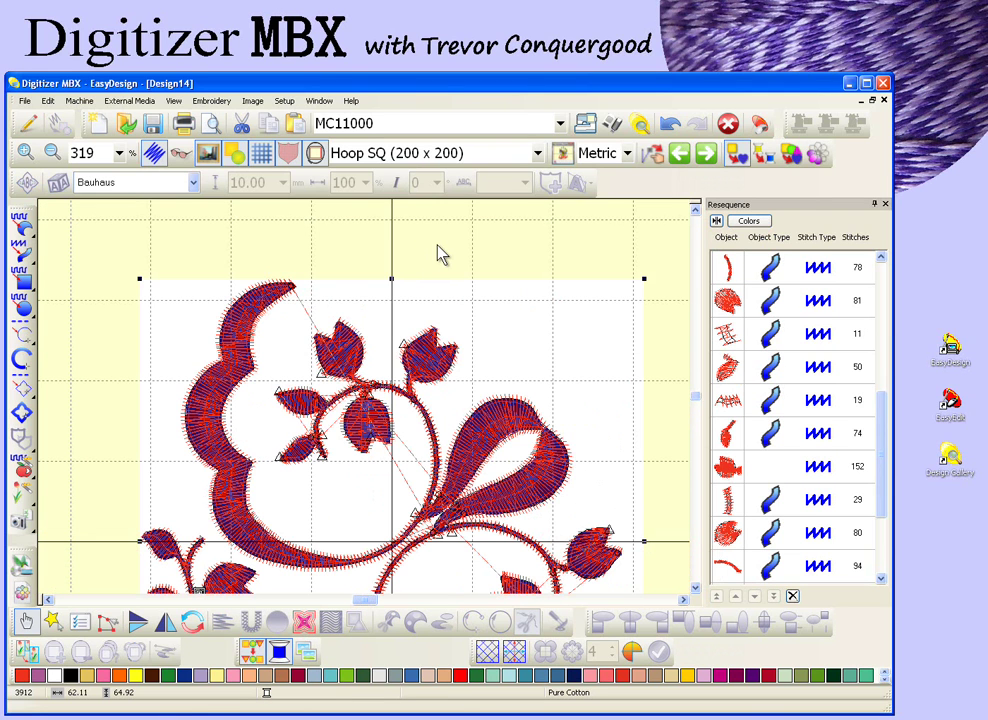
Enlarge the upper-stem tulip from its corner to 249 stitches, undoing an accidental move first.
{"action": "key", "text": "Tab"}
{"action": "left_click", "coordinate": [435, 368]}
{"action": "left_click_drag", "start_coordinate": [435, 368], "coordinate": [537, 278]}
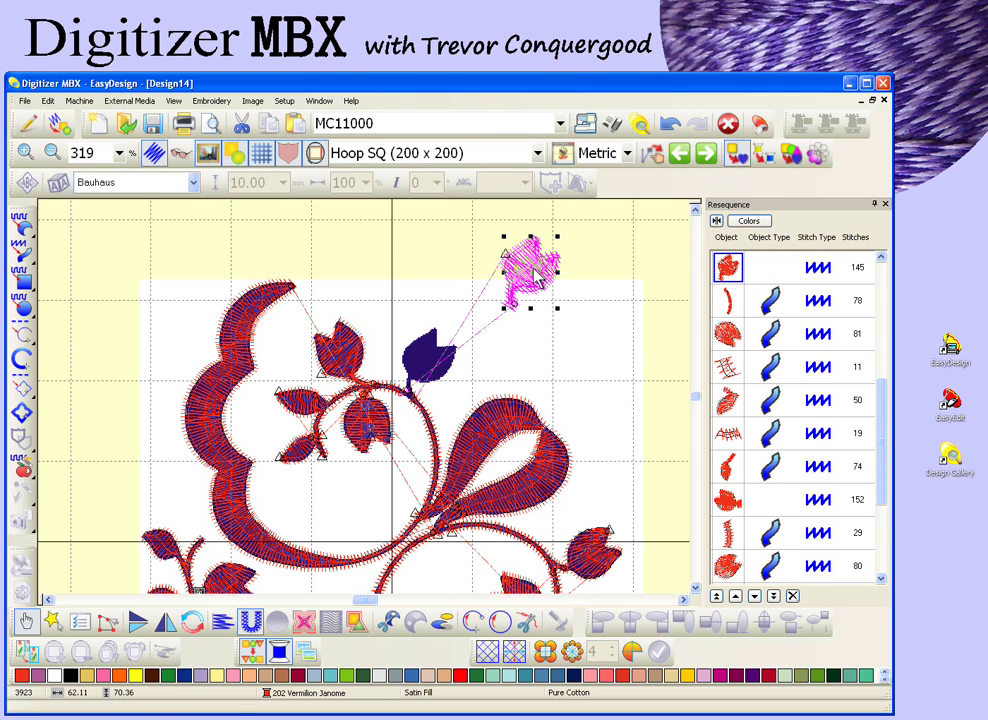
{"action": "left_click", "coordinate": [520, 283]}
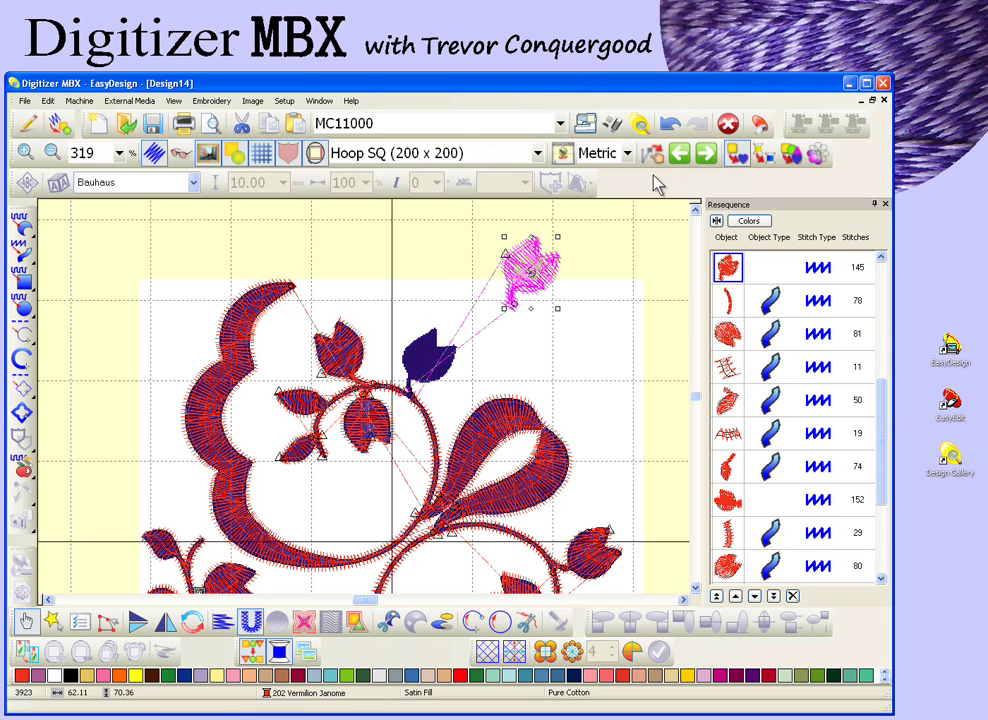
{"action": "left_click", "coordinate": [668, 123]}
{"action": "left_click", "coordinate": [415, 366]}
{"action": "left_click_drag", "start_coordinate": [457, 327], "coordinate": [490, 285]}
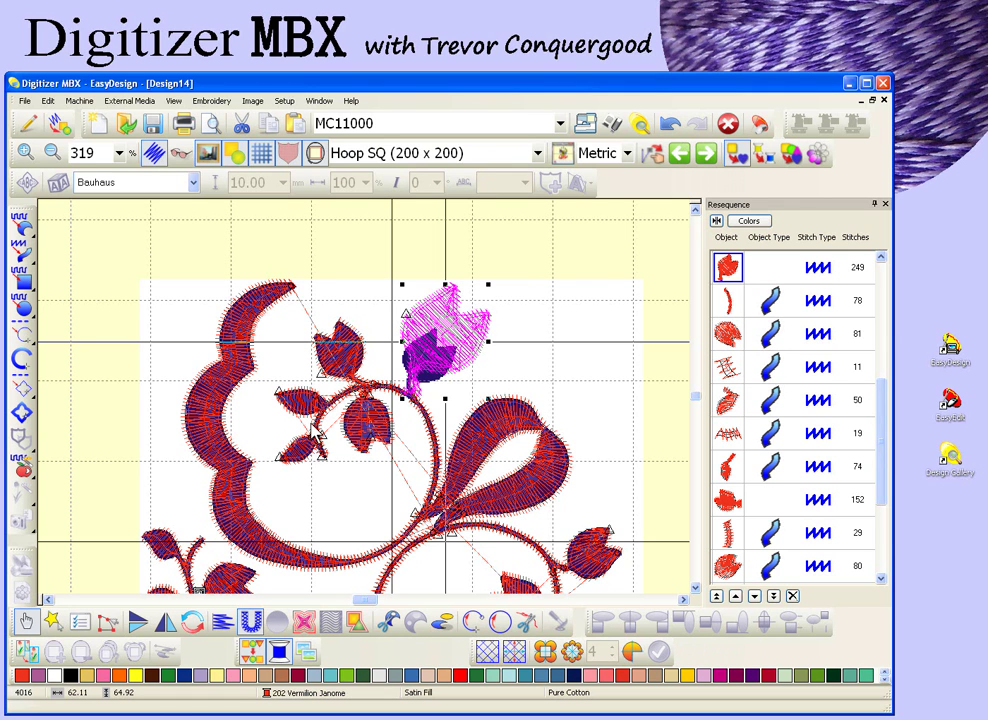
{"action": "left_click", "coordinate": [668, 402]}
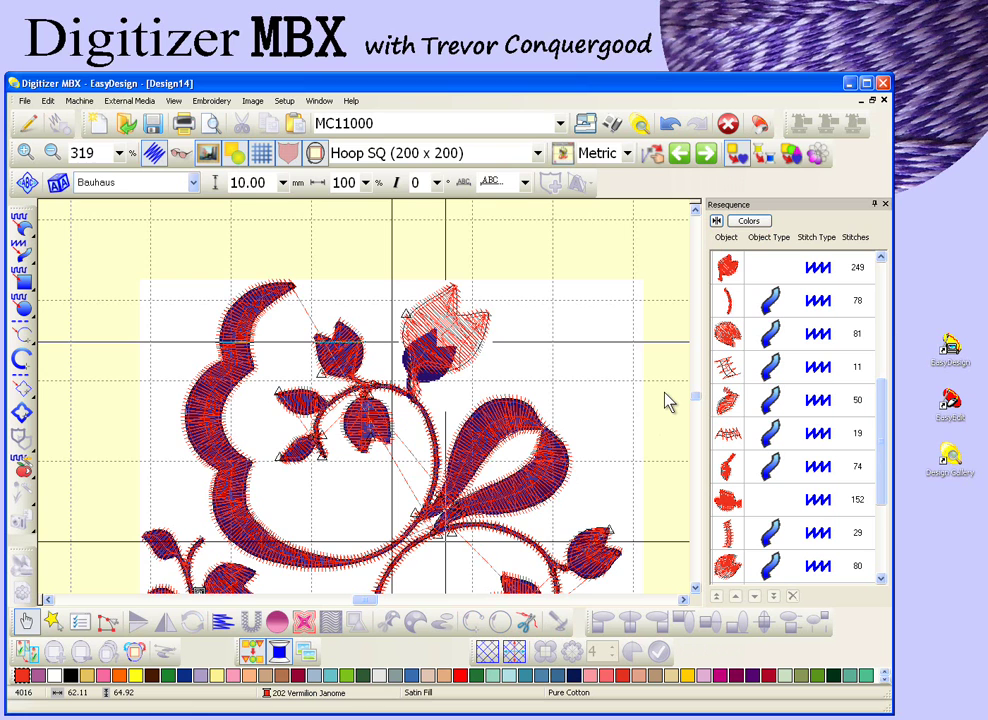
{"action": "key", "text": "shift+z"}
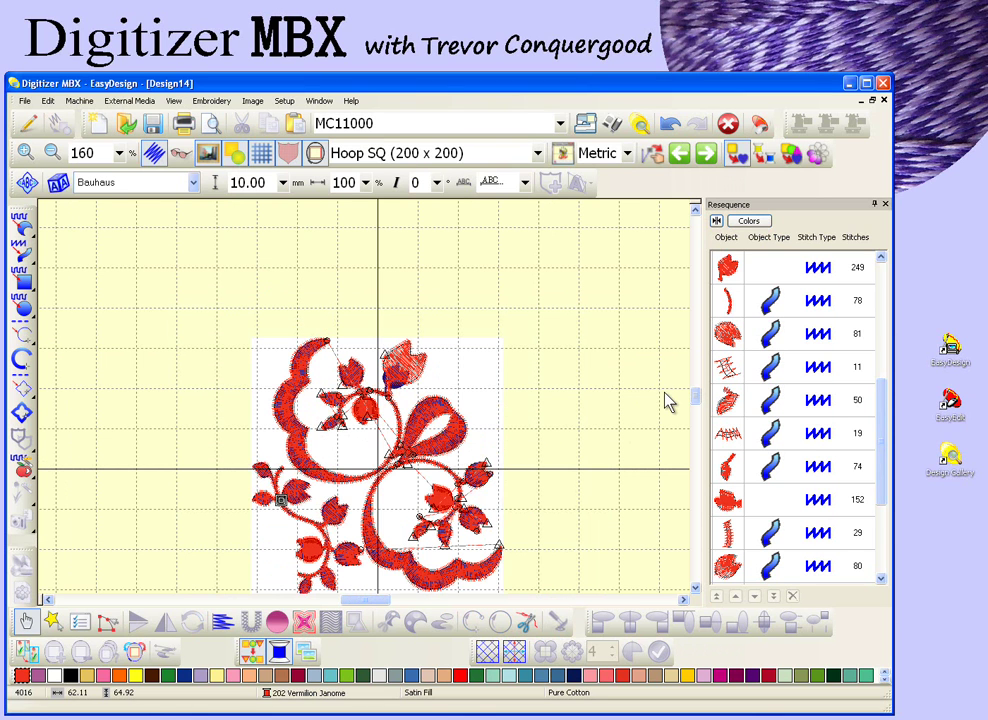
{"action": "left_click", "coordinate": [696, 589]}
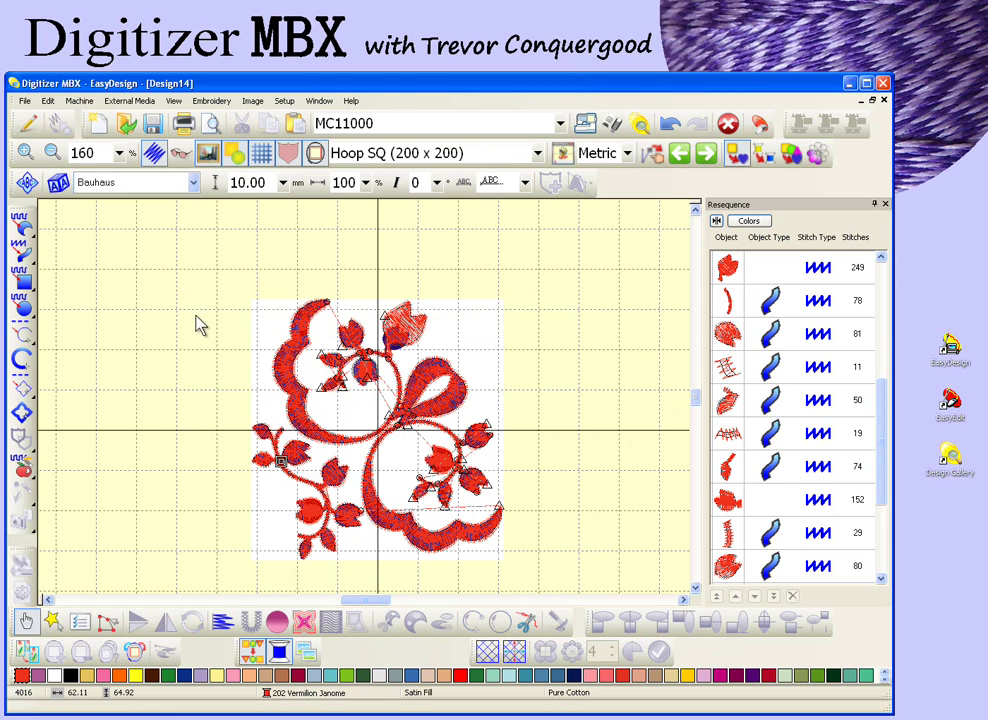
{"action": "left_click", "coordinate": [47, 101]}
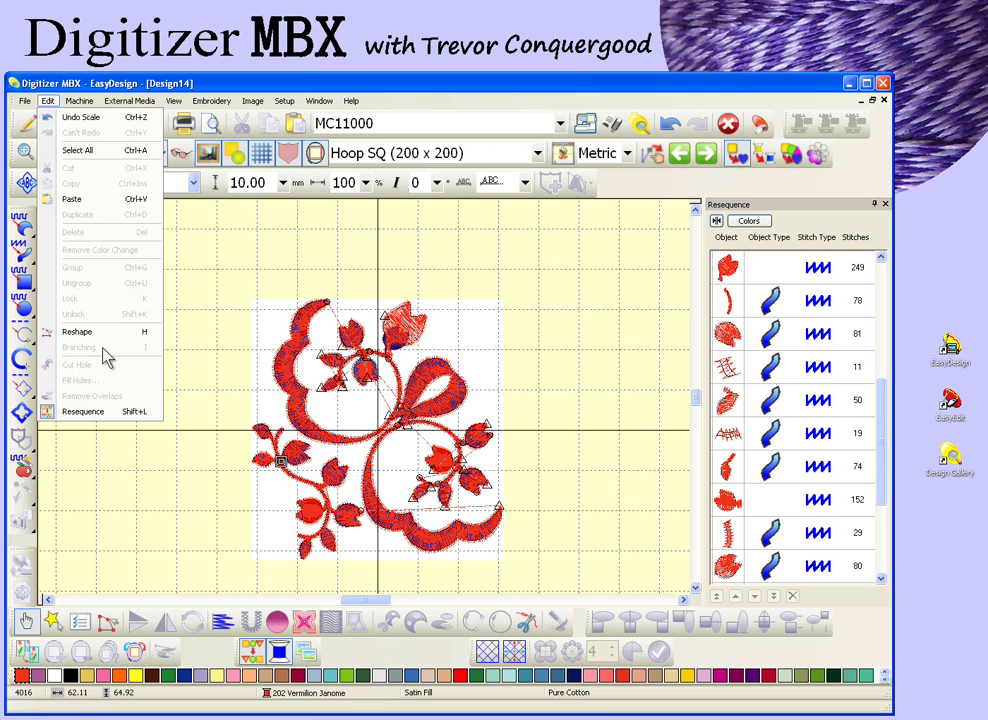
{"action": "left_click", "coordinate": [225, 340]}
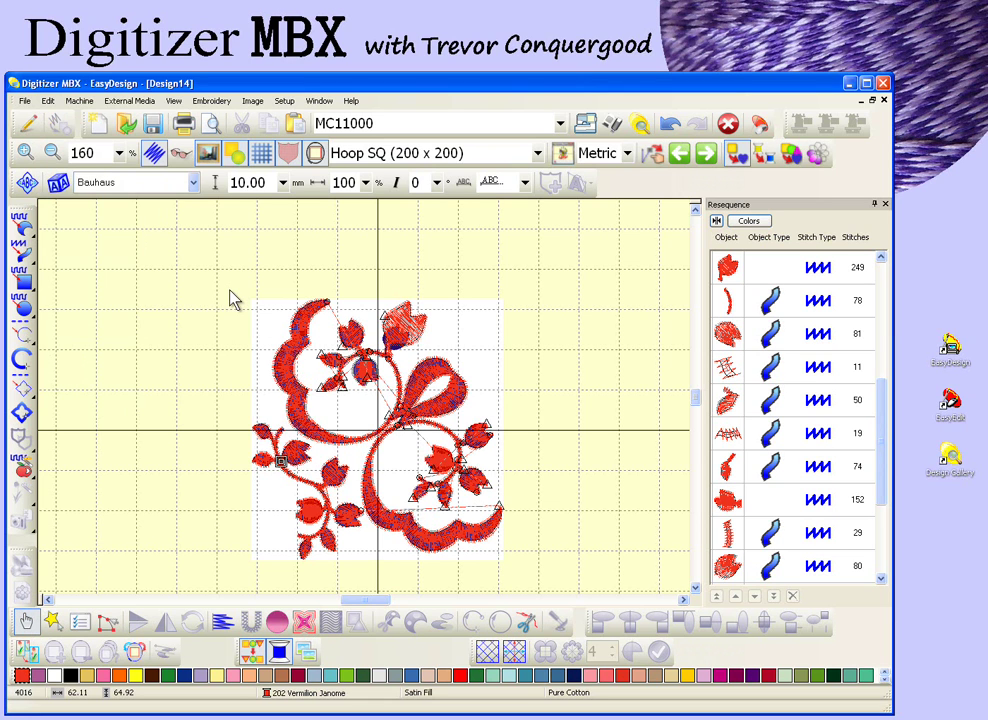
Box-select the flourish pieces, adjusting the marquee to leave out the lower-left sprig.
{"action": "left_click_drag", "start_coordinate": [219, 294], "coordinate": [305, 554]}
{"action": "left_click_drag", "start_coordinate": [310, 563], "coordinate": [517, 562]}
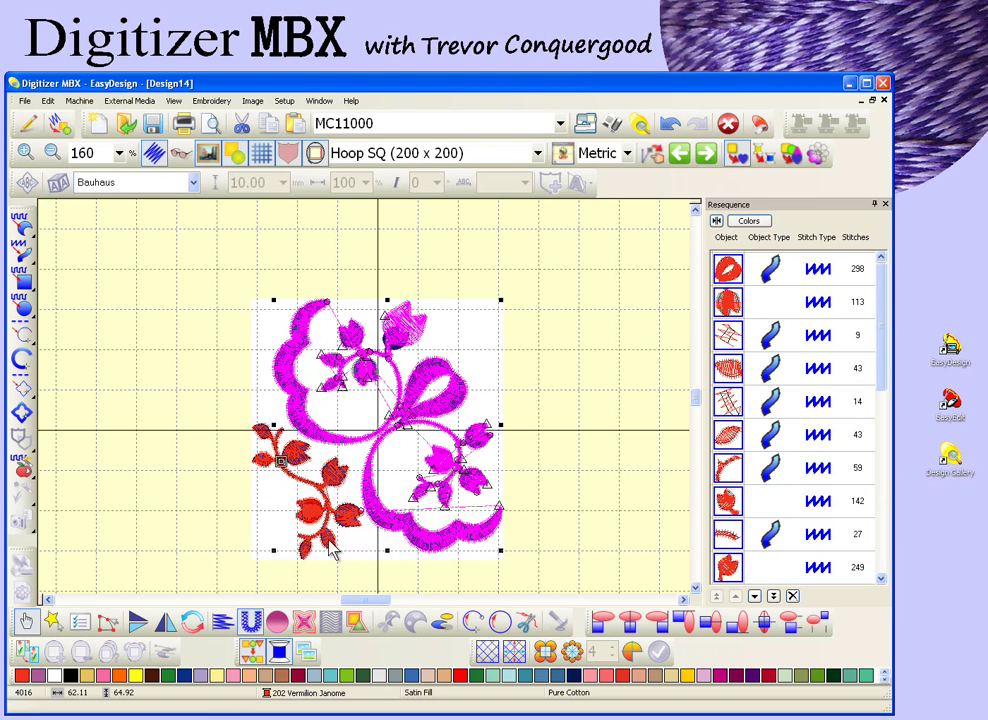
Lasso-select the main floral motif's pieces, tracing around it to exclude the lower-left leafy branch.
{"action": "left_click", "coordinate": [157, 391]}
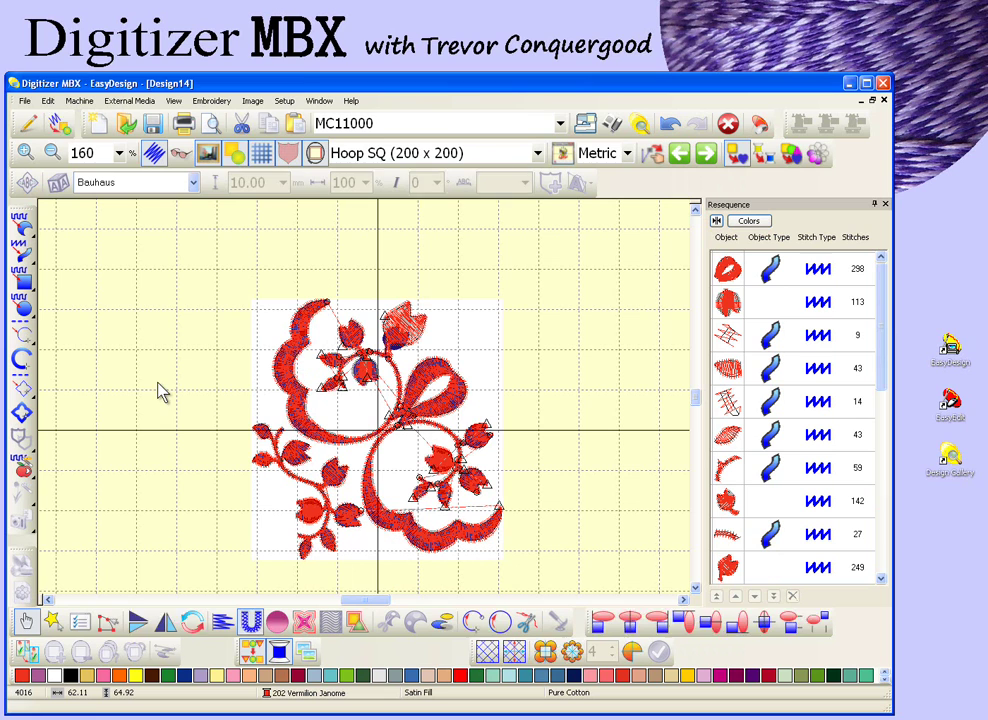
{"action": "left_click", "coordinate": [55, 625]}
{"action": "left_click", "coordinate": [196, 348]}
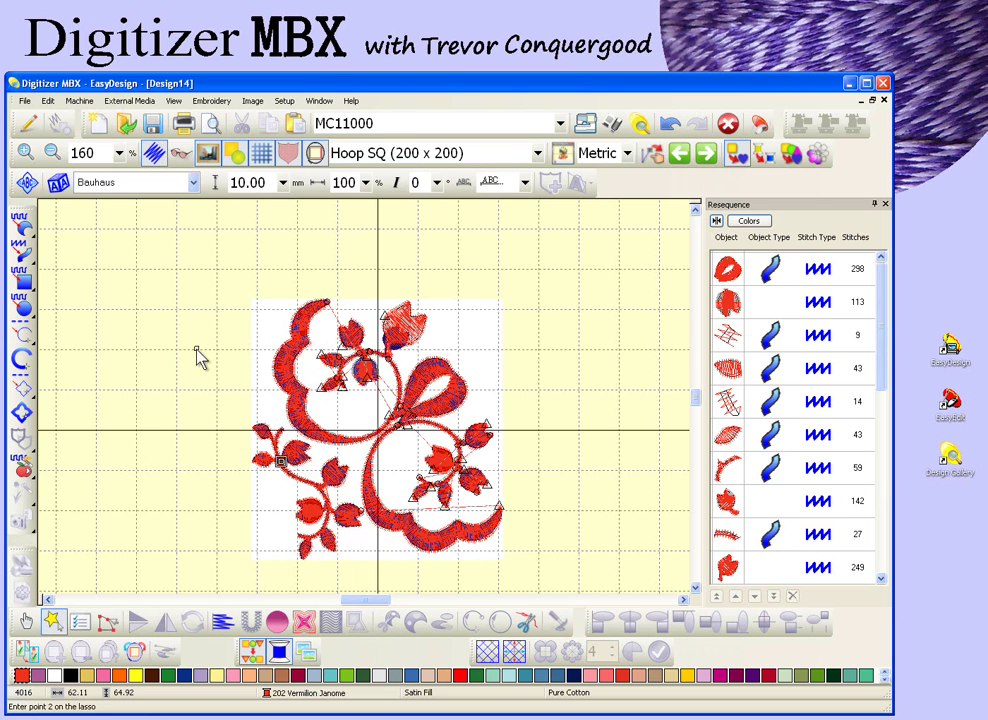
{"action": "left_click", "coordinate": [402, 573]}
{"action": "left_click", "coordinate": [515, 572]}
{"action": "left_click", "coordinate": [524, 568]}
{"action": "left_click", "coordinate": [526, 236]}
{"action": "left_click", "coordinate": [231, 271]}
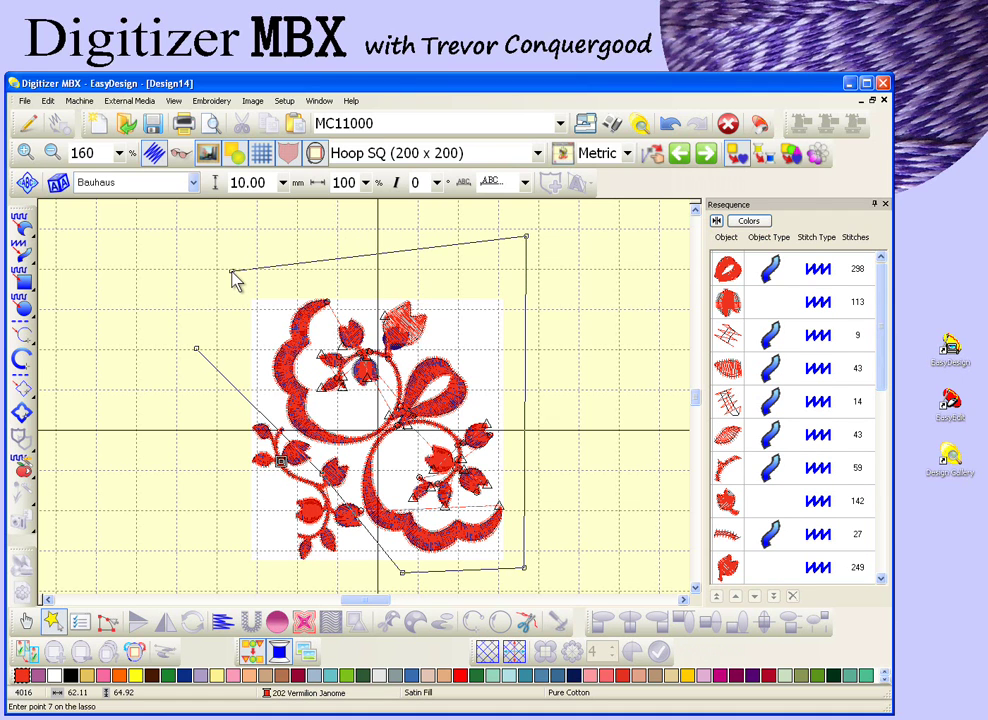
{"action": "key", "text": "Return"}
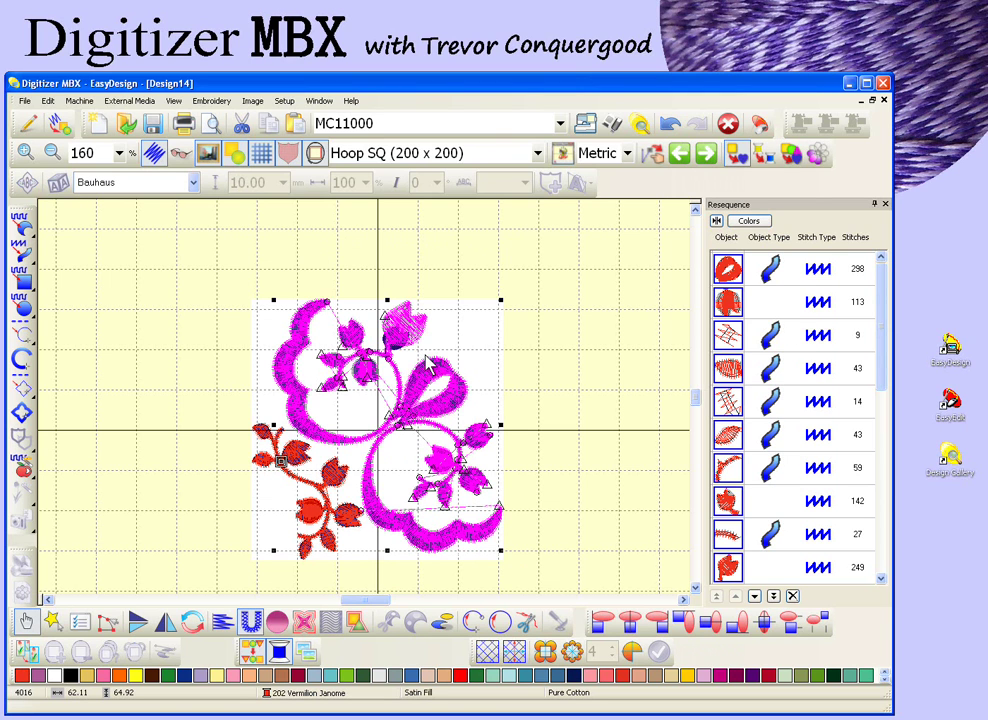
Branch the selected pieces into one 3027-stitch object, entry at lower right, exit on upper-left petal.
{"action": "left_click", "coordinate": [48, 101]}
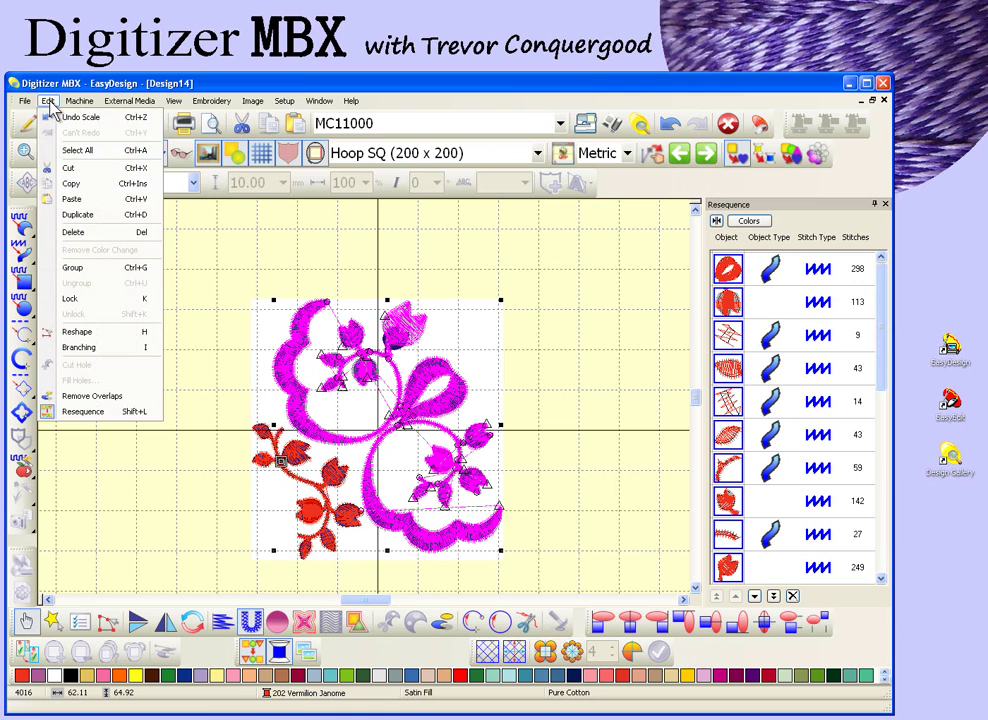
{"action": "left_click", "coordinate": [76, 350]}
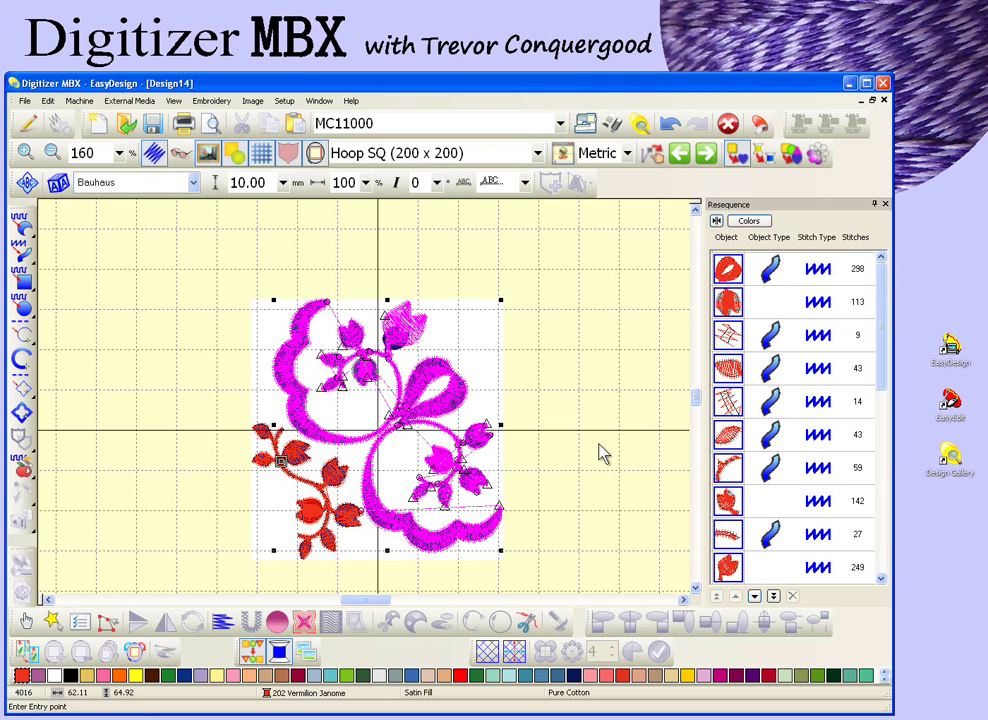
{"action": "left_click", "coordinate": [503, 518]}
{"action": "left_click", "coordinate": [331, 308]}
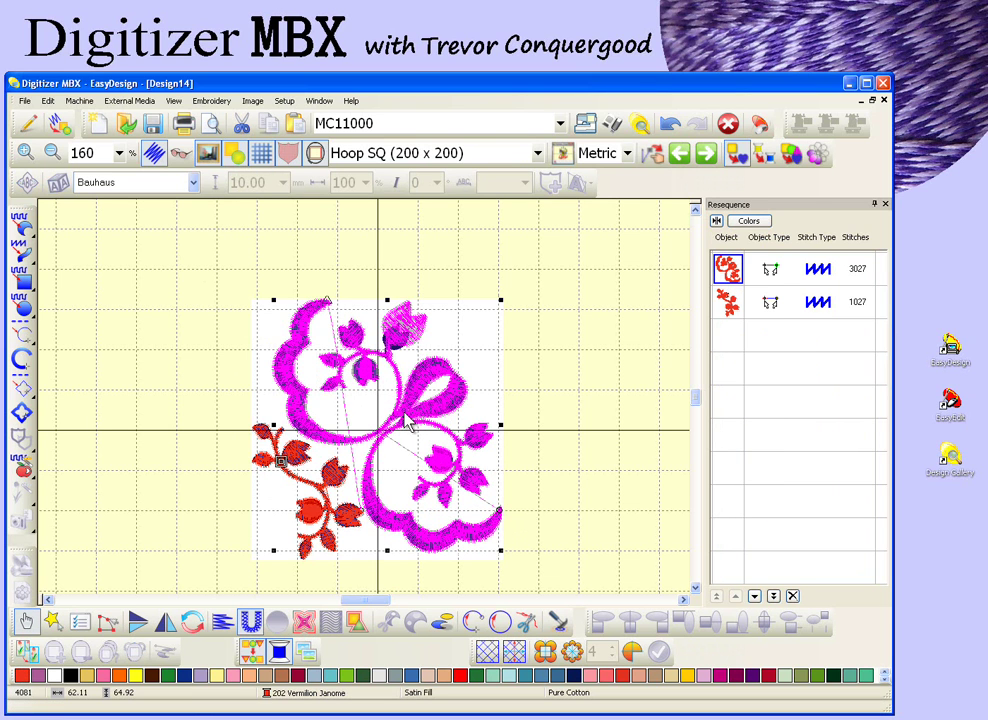
Deselect the design and zoom in closely on the branched stems and tulips.
{"action": "left_click", "coordinate": [163, 333]}
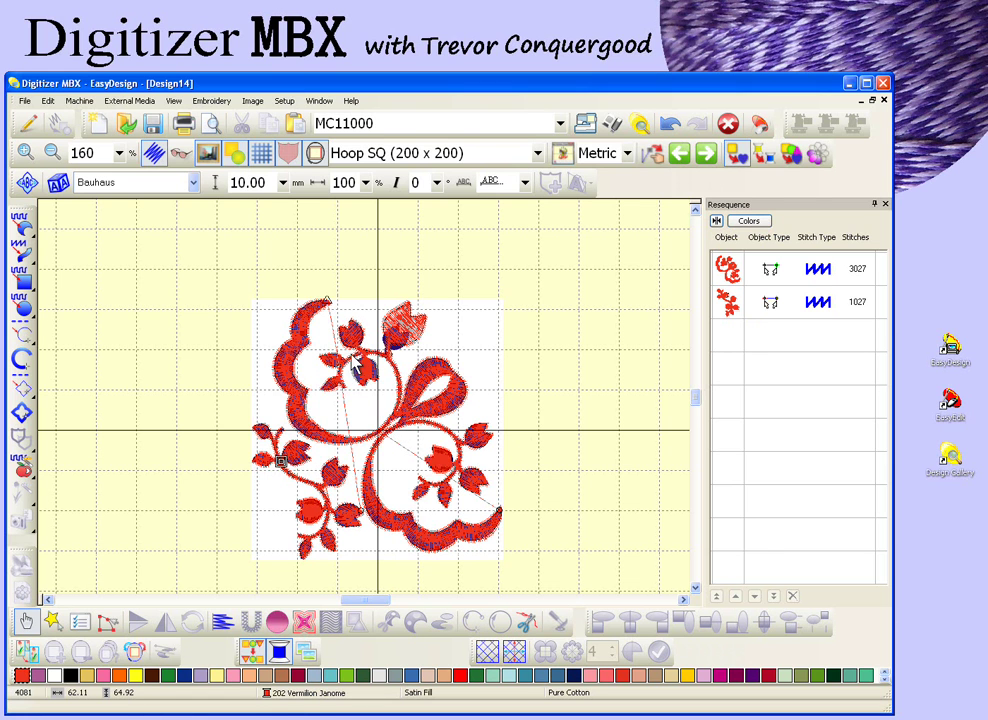
{"action": "key", "text": "z"}
{"action": "left_click_drag", "start_coordinate": [309, 320], "coordinate": [437, 406]}
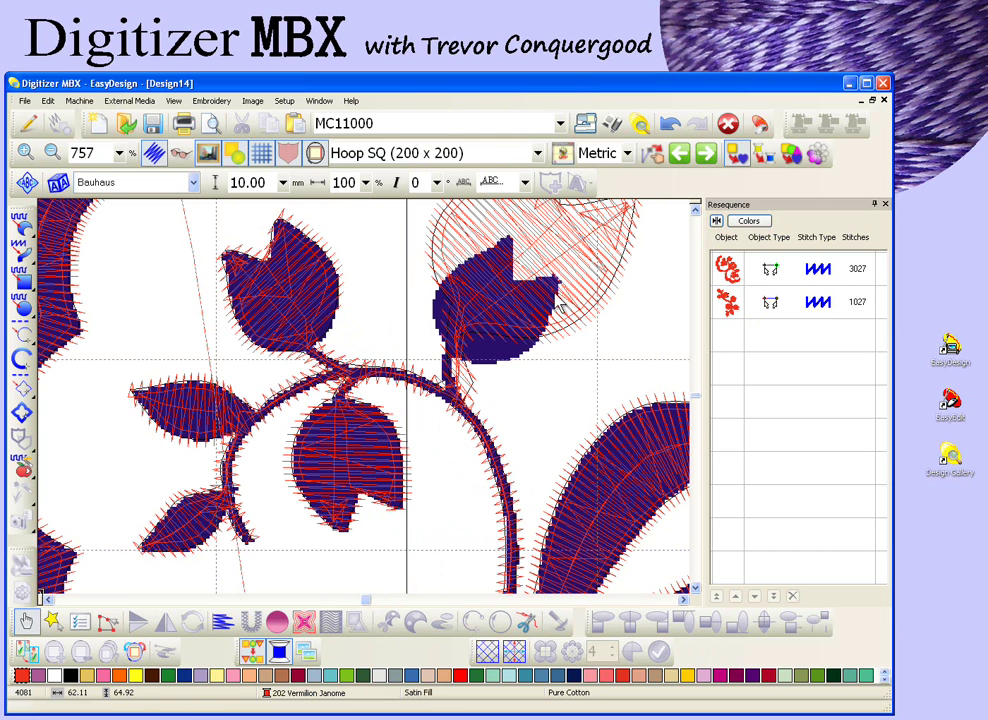
Zoom out to 95% so the whole Hoop SQ (200 x 200) shows the centred design.
{"action": "key", "text": "shift+z"}
{"action": "key", "text": "shift+z"}
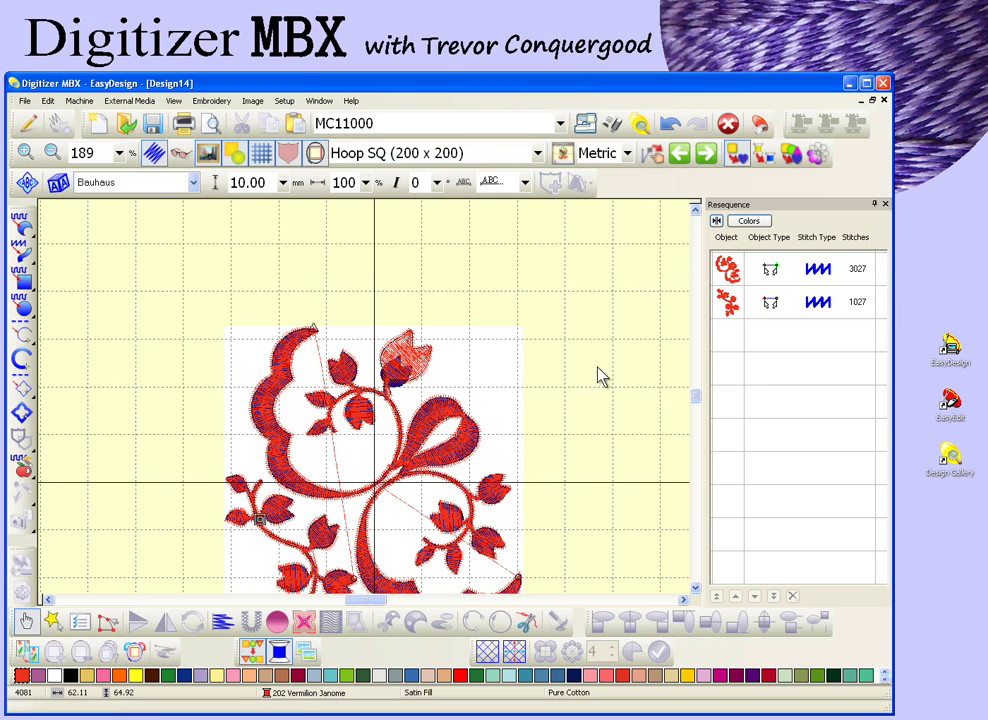
{"action": "left_click", "coordinate": [695, 588]}
{"action": "left_click", "coordinate": [695, 588]}
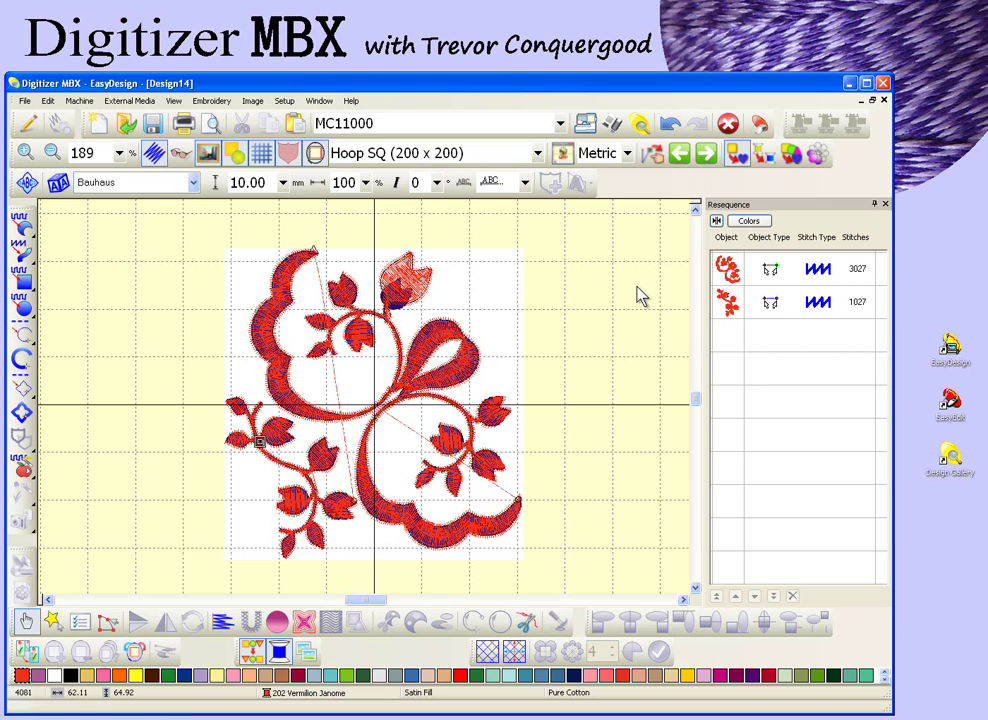
{"action": "scroll", "coordinate": [640, 296], "scroll_direction": "down", "scroll_amount": 1}
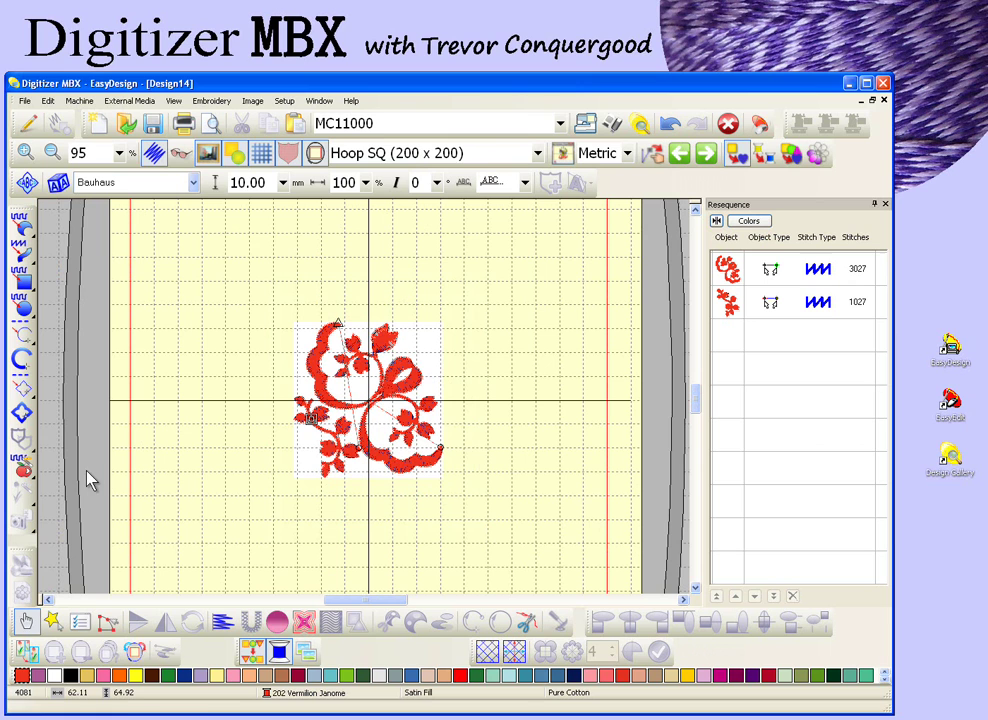
Draw two angular satin lines below the floral design, the second starting from the first.
{"action": "left_click", "coordinate": [21, 358]}
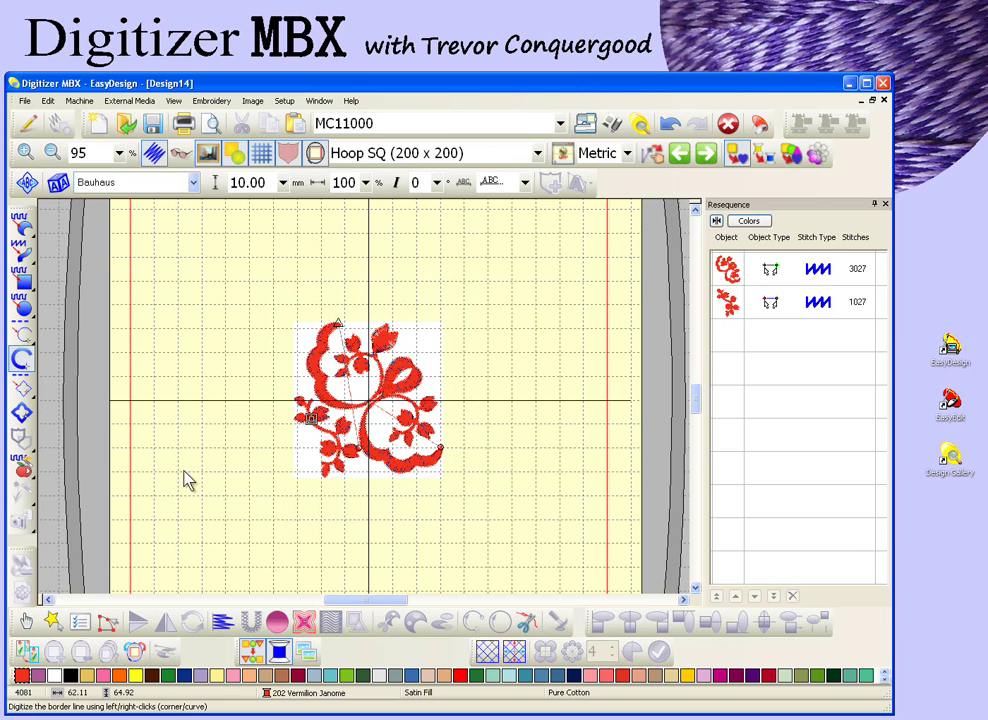
{"action": "left_click", "coordinate": [195, 535]}
{"action": "left_click", "coordinate": [366, 511]}
{"action": "left_click", "coordinate": [455, 566]}
{"action": "key", "text": "Return"}
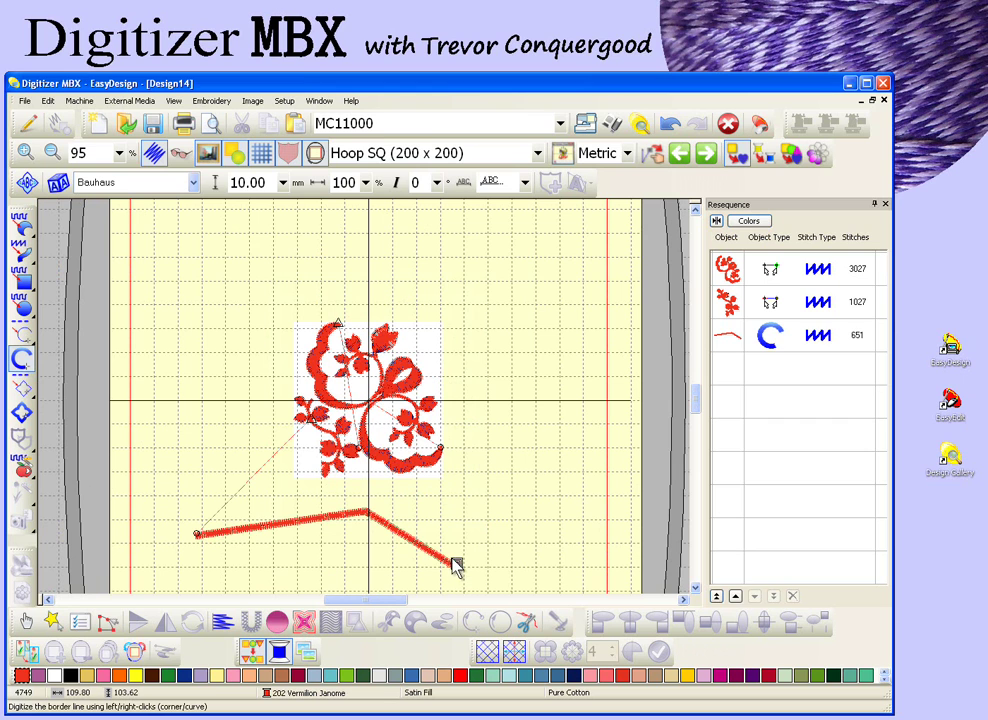
{"action": "left_click", "coordinate": [311, 524]}
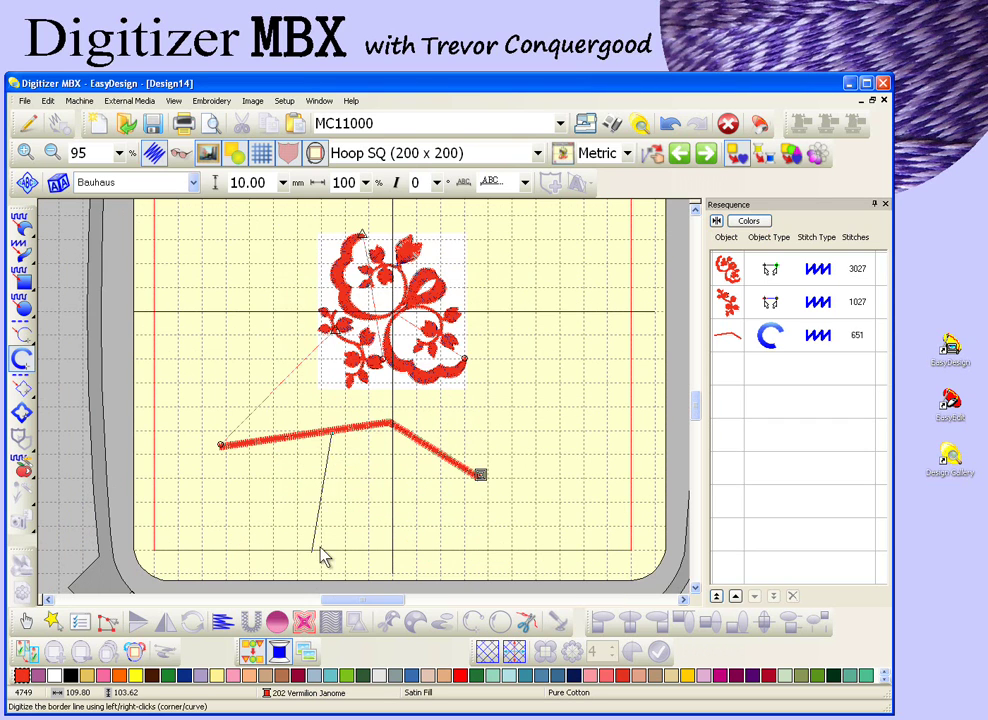
{"action": "left_click", "coordinate": [337, 494]}
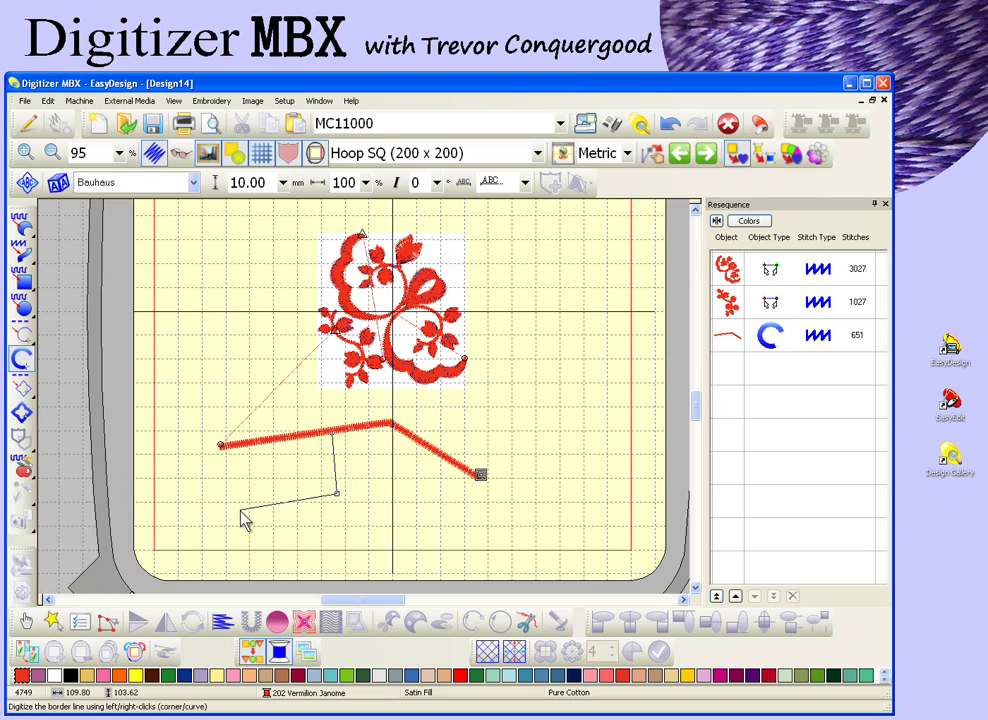
{"action": "left_click", "coordinate": [216, 506]}
{"action": "key", "text": "Return"}
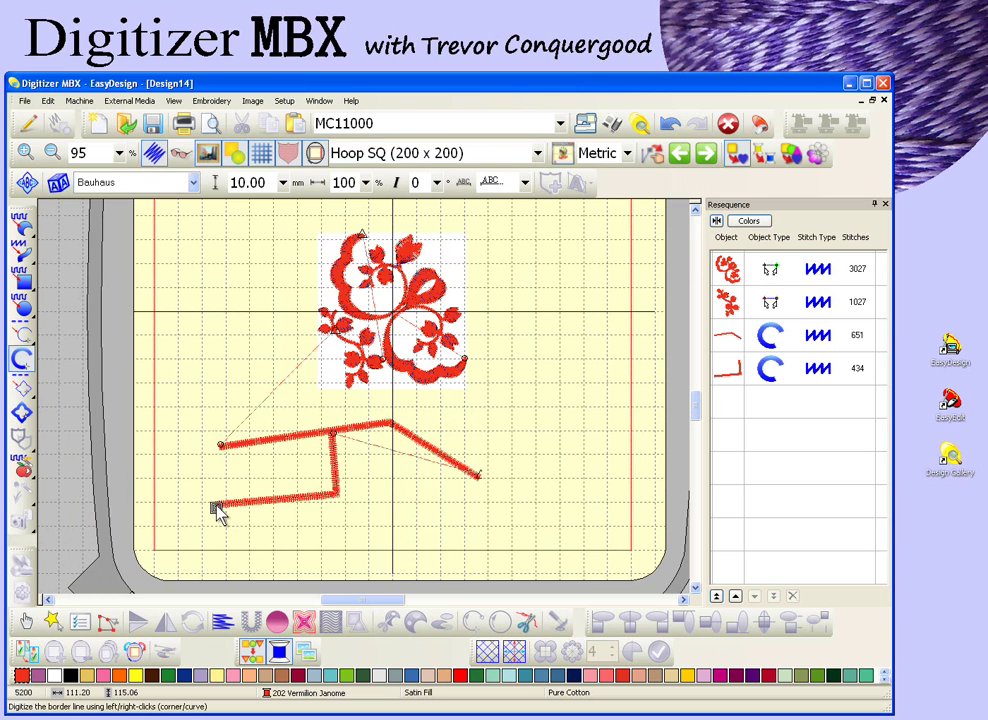
Add a third satin line and a short vertical satin line rising from the first line.
{"action": "left_click", "coordinate": [288, 499]}
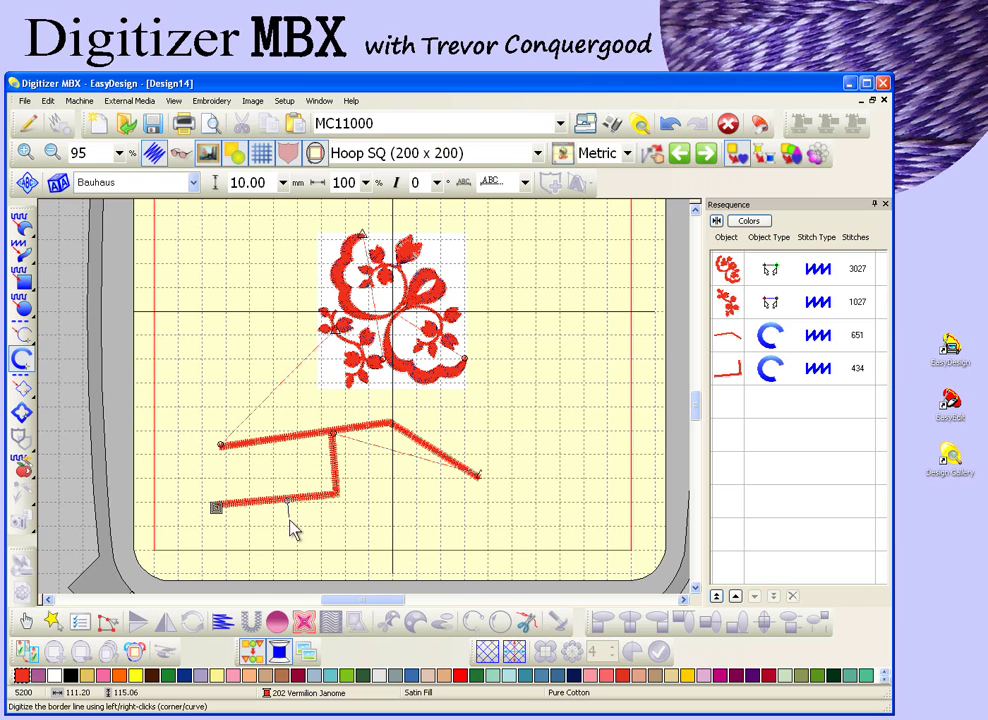
{"action": "left_click", "coordinate": [433, 510]}
{"action": "key", "text": "Return"}
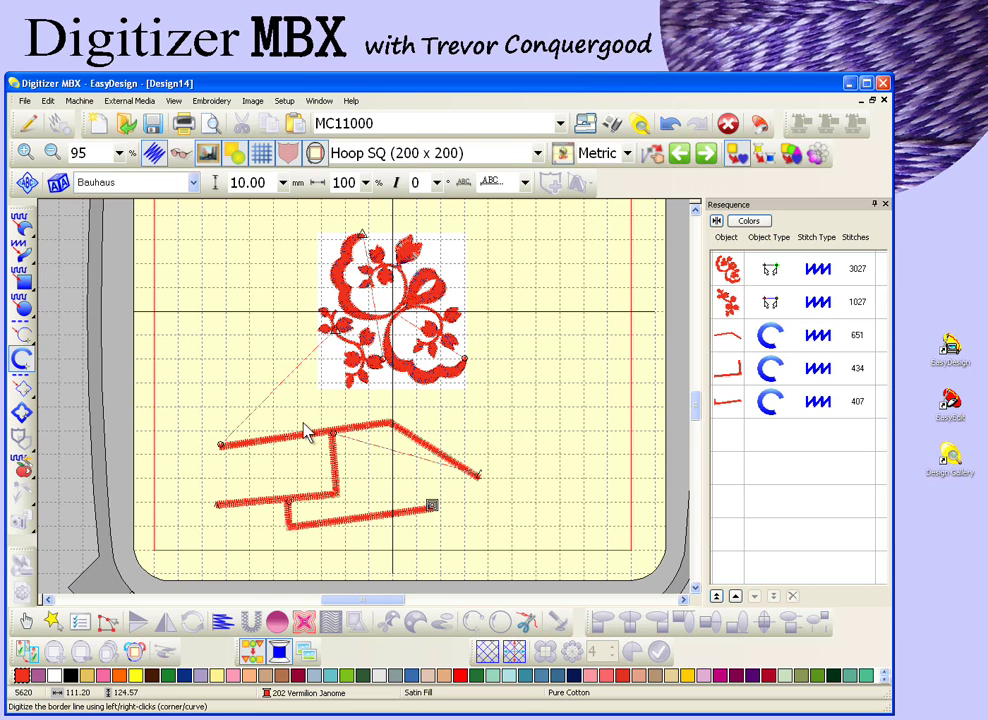
{"action": "left_click", "coordinate": [270, 436]}
{"action": "left_click", "coordinate": [270, 366]}
{"action": "key", "text": "Return"}
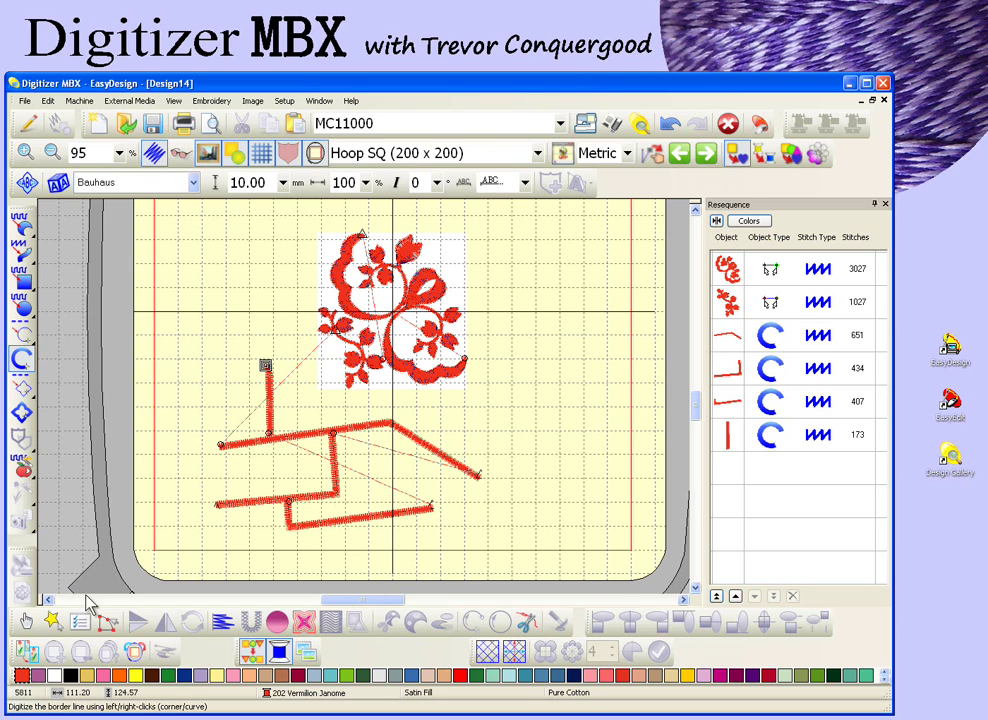
Marquee-select all four new satin lines.
{"action": "left_click", "coordinate": [26, 622]}
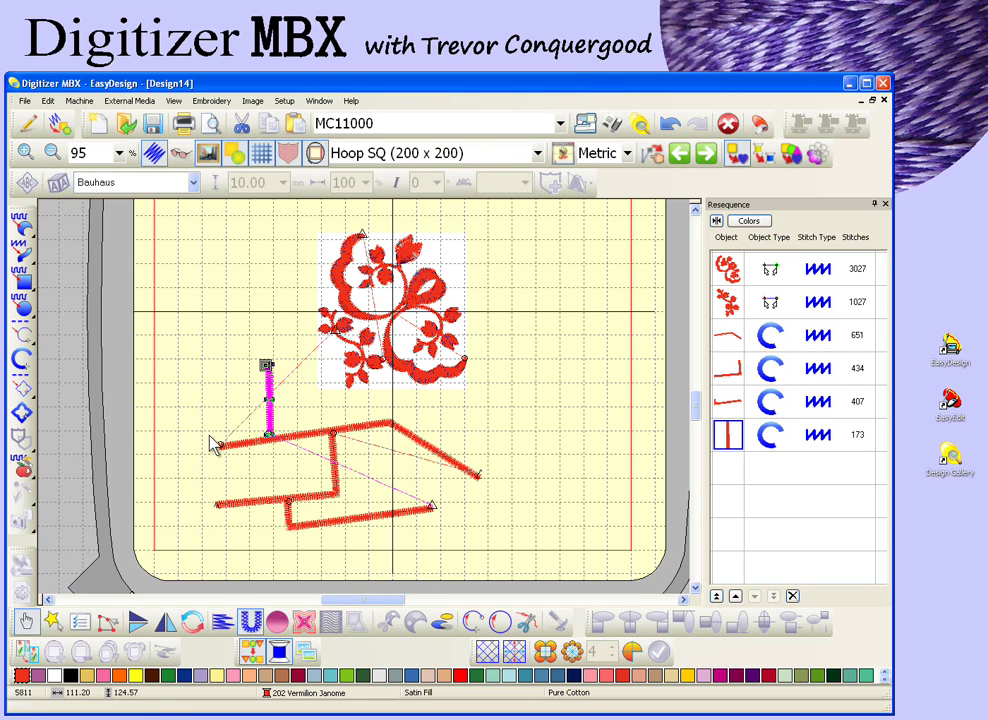
{"action": "left_click", "coordinate": [200, 352]}
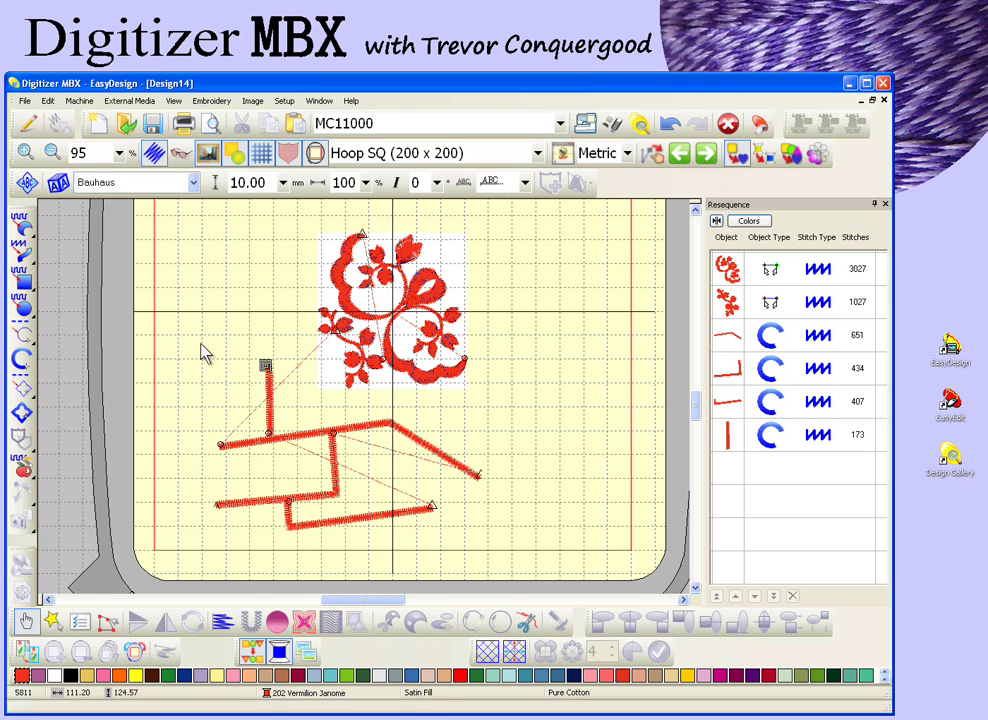
{"action": "left_click_drag", "start_coordinate": [196, 345], "coordinate": [497, 549]}
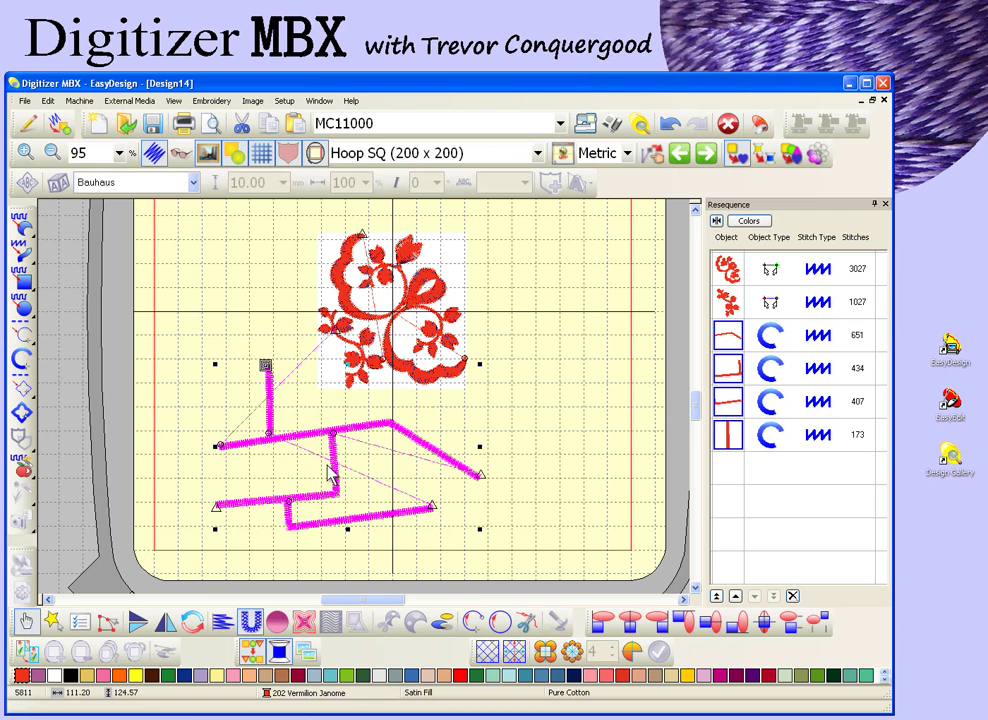
Branch the four satin lines with entry at the left end and exit at the right end.
{"action": "left_click", "coordinate": [47, 100]}
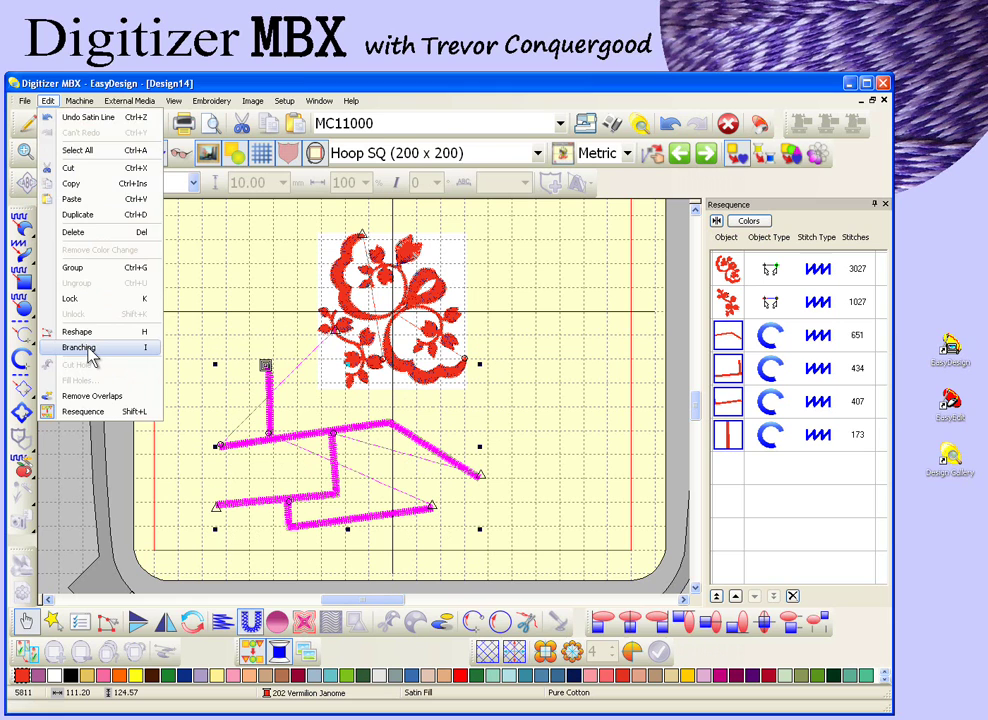
{"action": "left_click", "coordinate": [86, 348]}
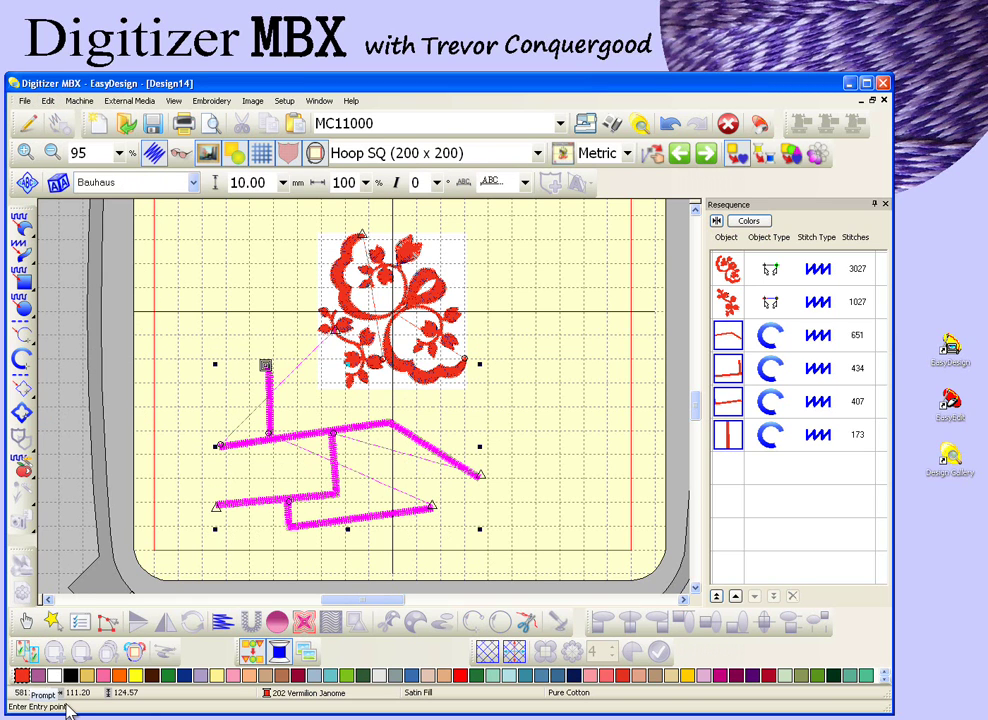
{"action": "left_click", "coordinate": [222, 454]}
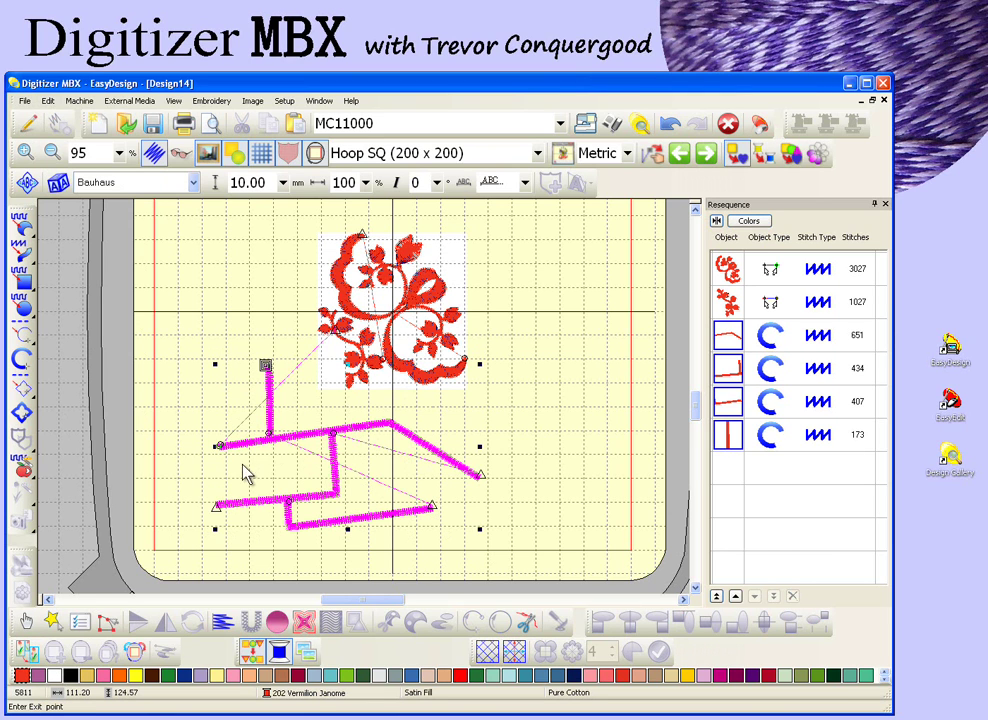
{"action": "left_click", "coordinate": [479, 479]}
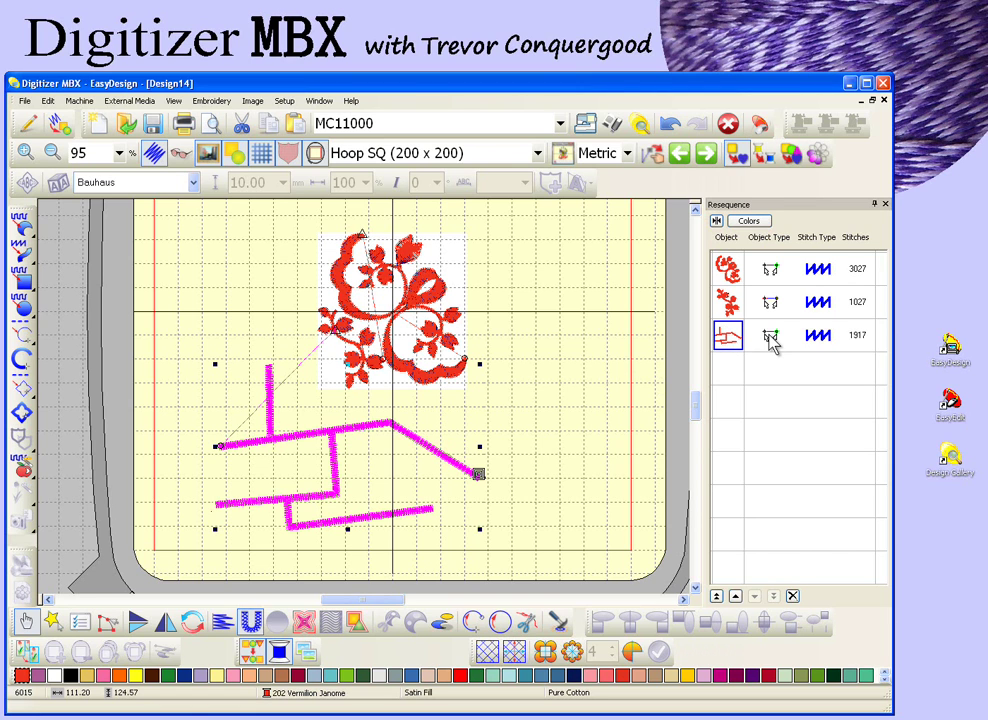
Break the branched object into four satin lines of 434, 407, 173 and 651 stitches.
{"action": "left_click", "coordinate": [557, 624]}
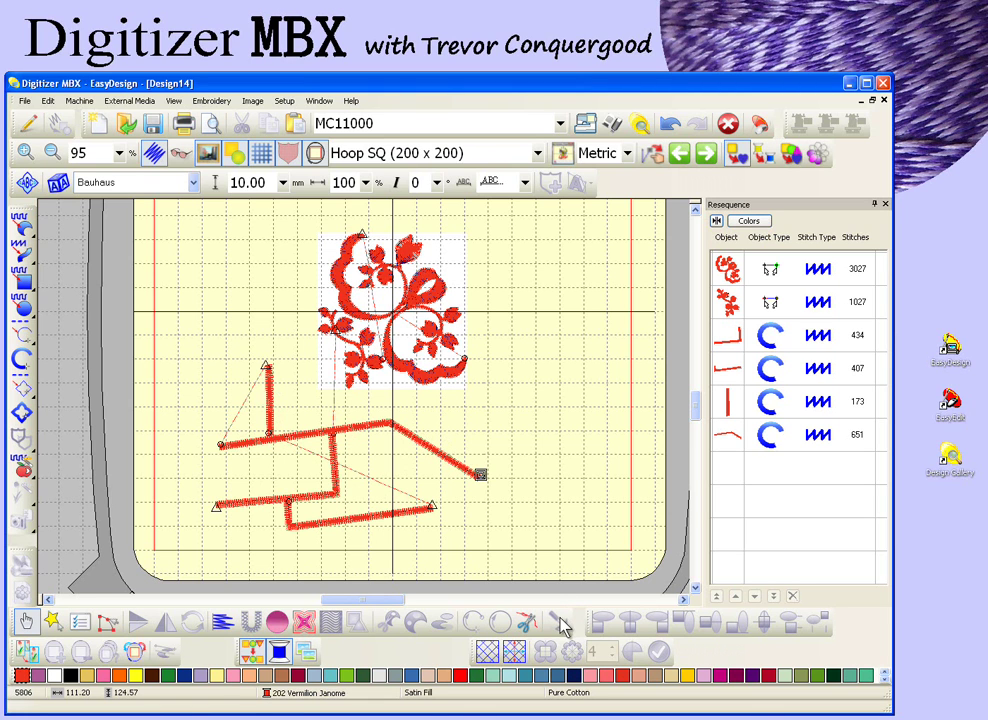
{"action": "left_click", "coordinate": [48, 101]}
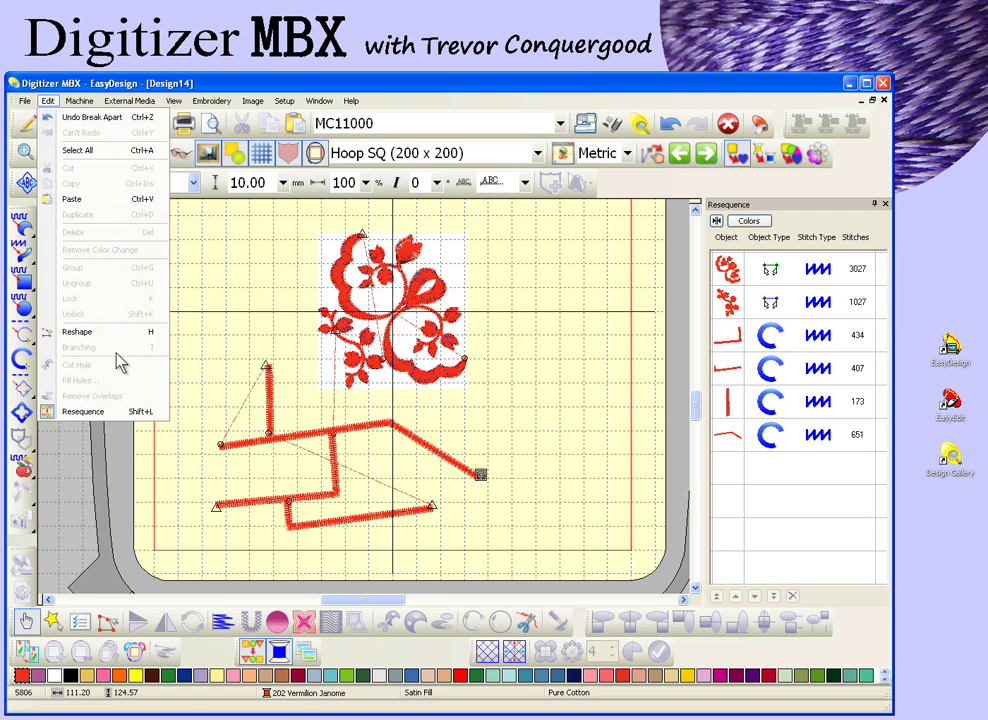